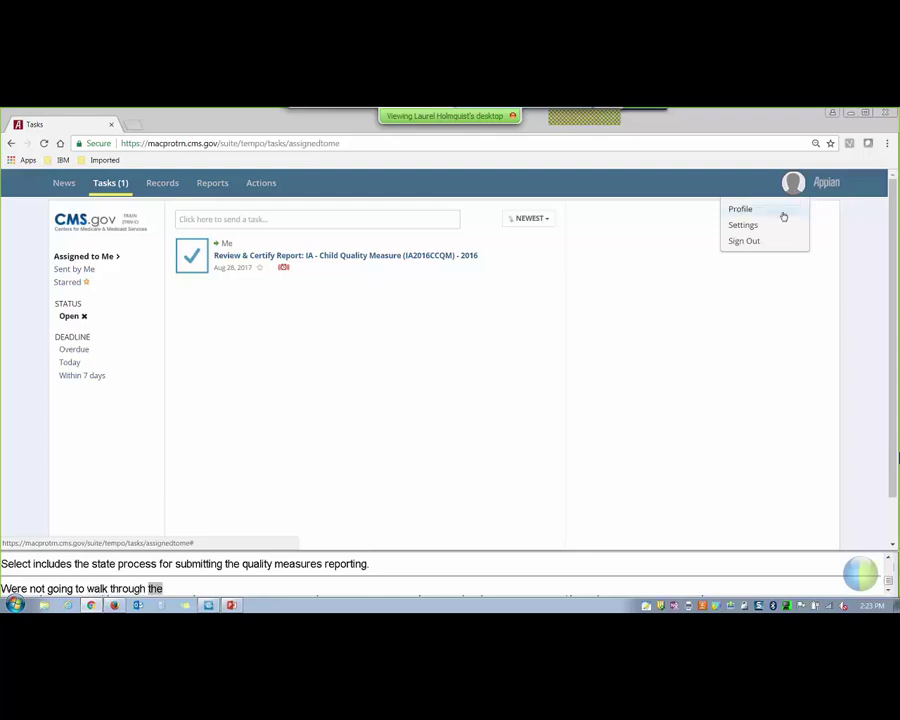
- Sign out of the current account and return to the portal login, accepting the system use terms
left_click(763, 241)
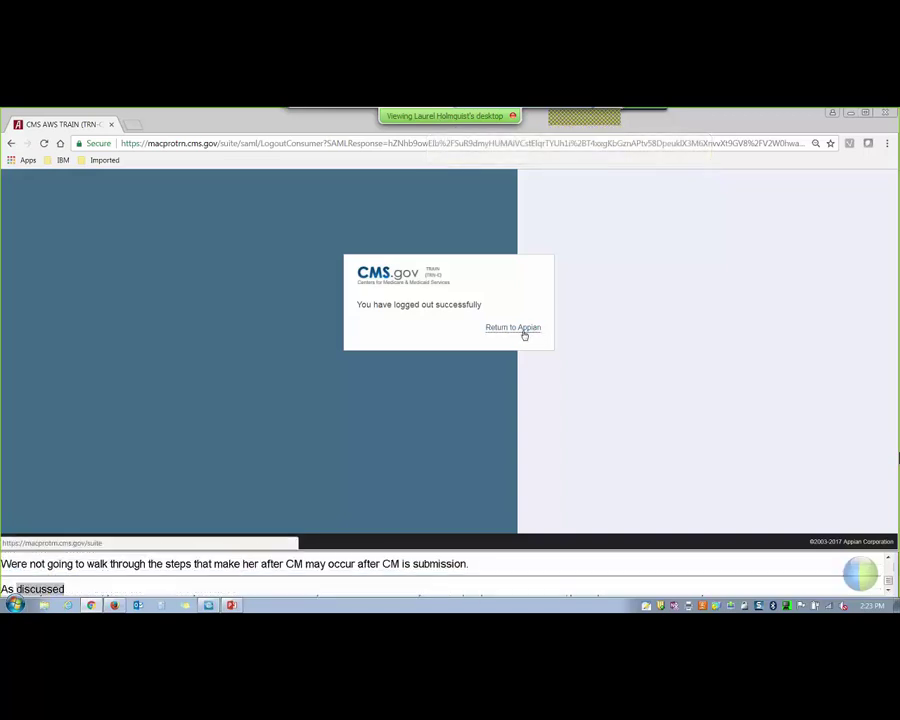
left_click(524, 335)
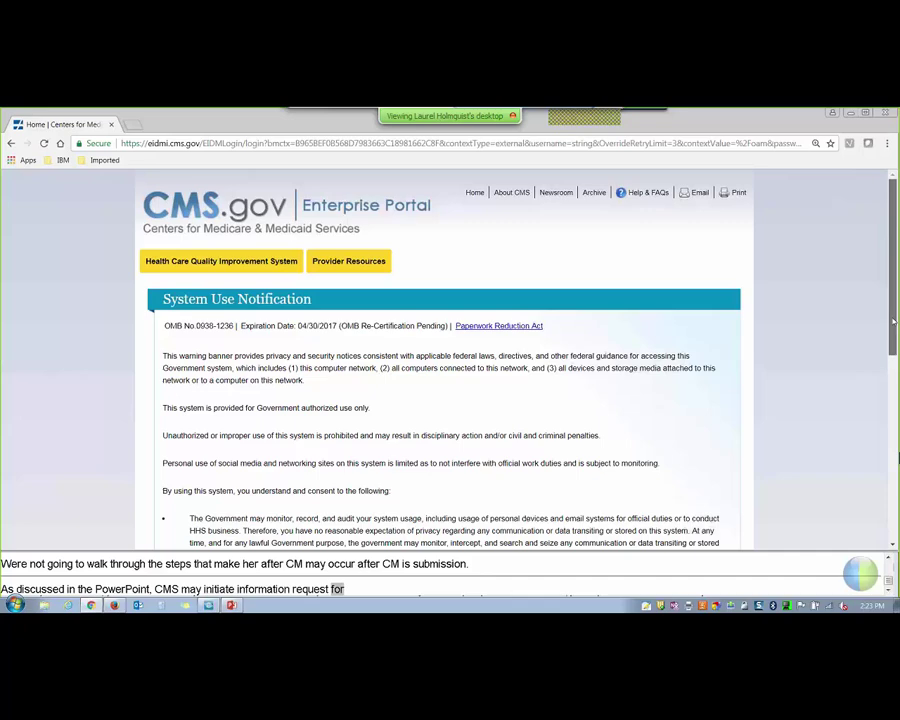
scroll(432, 410, "down", 6)
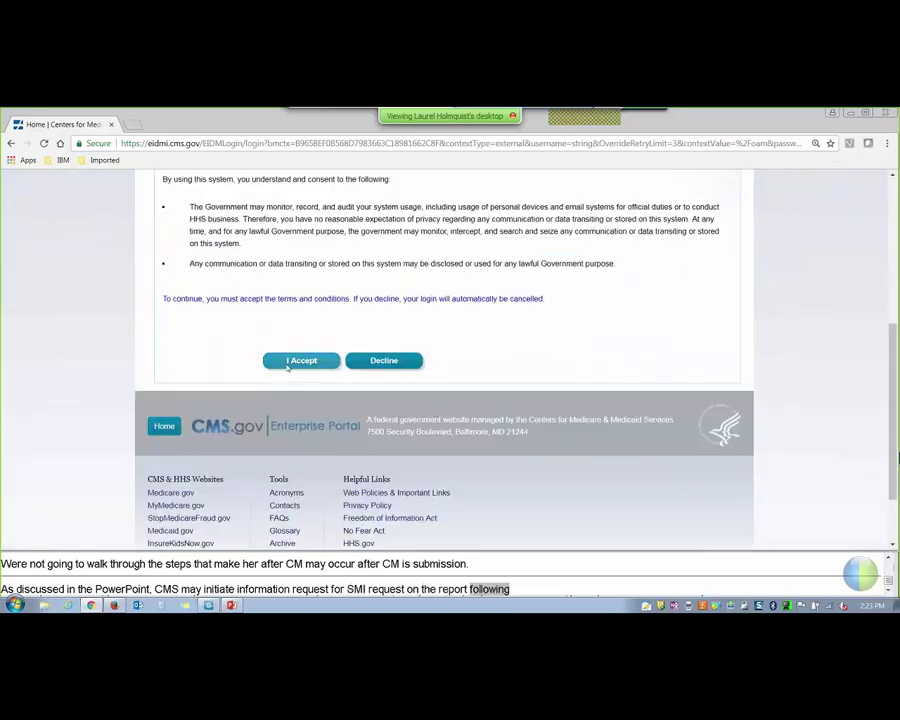
left_click(292, 362)
- Log in to the CMS Enterprise Portal with the state point of contact's user ID and account password
left_click(281, 383)
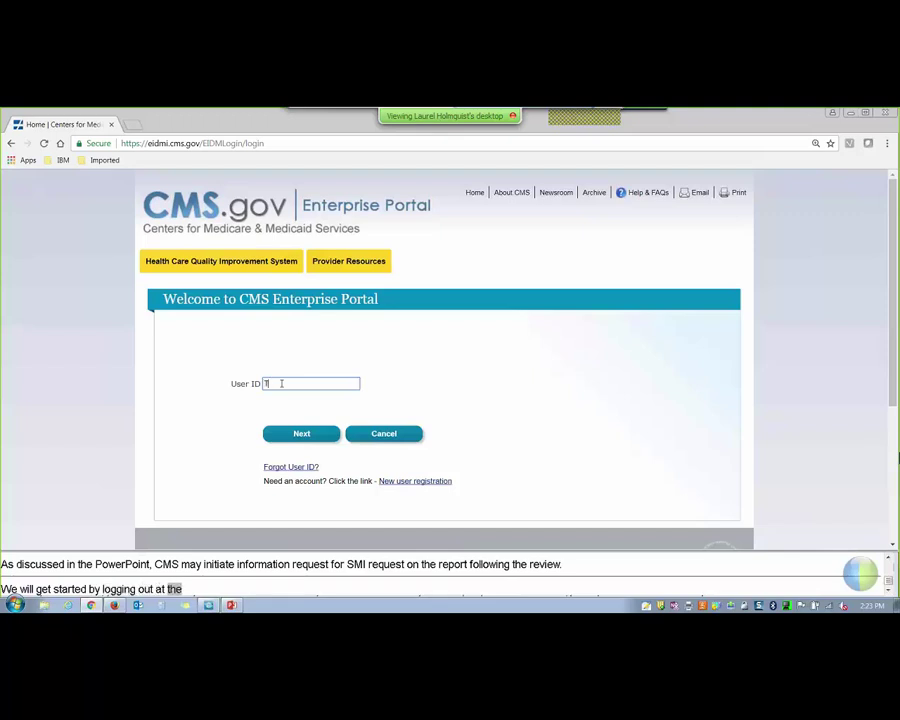
type("TrainingSPOCIA")
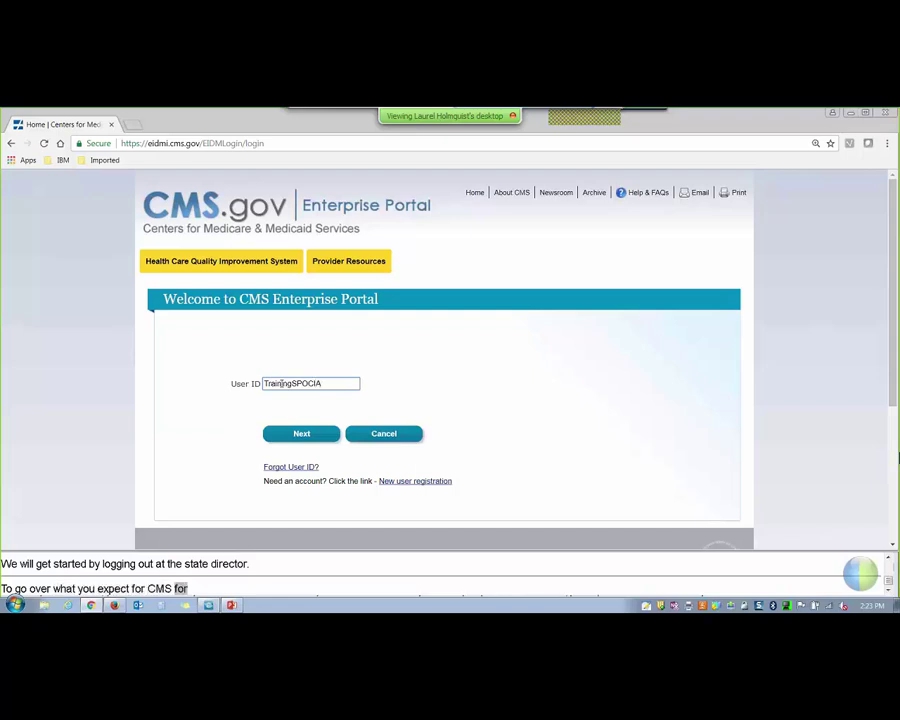
left_click(286, 436)
left_click(267, 383)
type("•••")
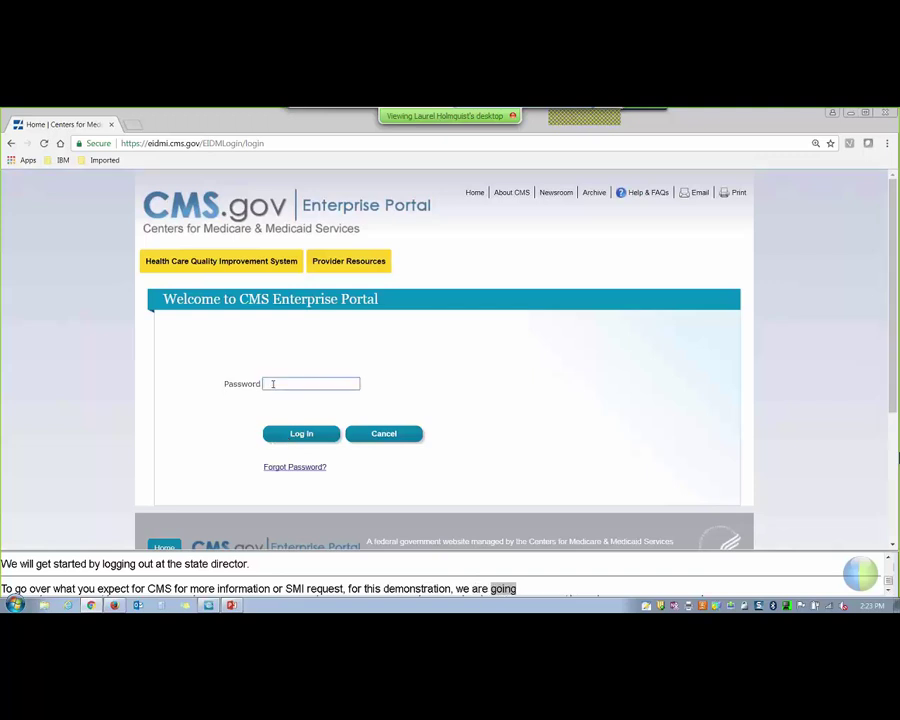
type("•")
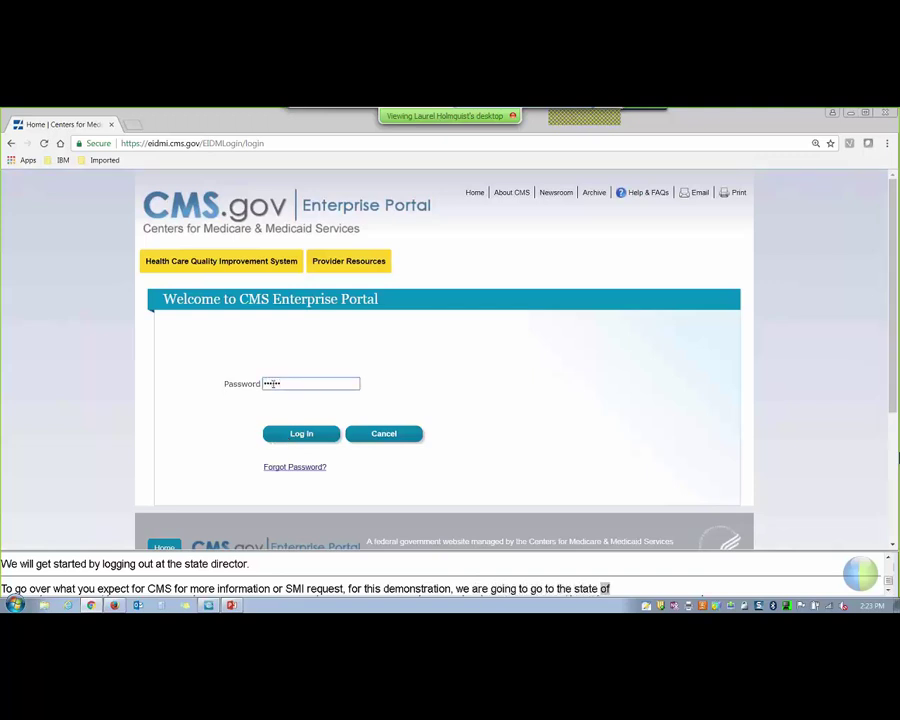
type("•••••")
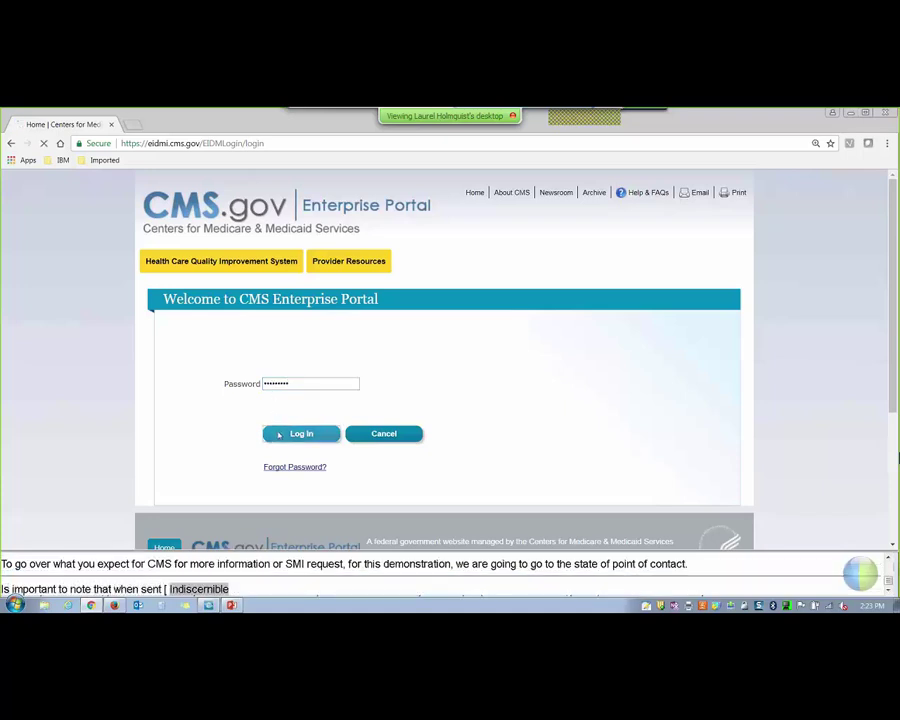
left_click(279, 435)
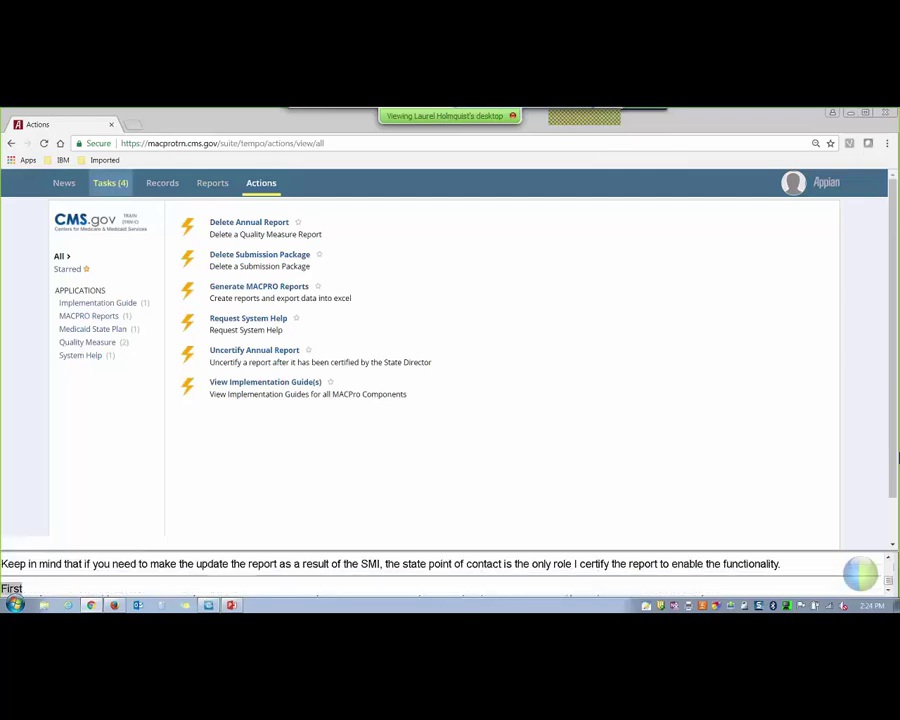
- Open and accept the assigned task "Respond to Seek More Information Request: MIH Quality Measure (IA2017MQ0023O)"
left_click(112, 188)
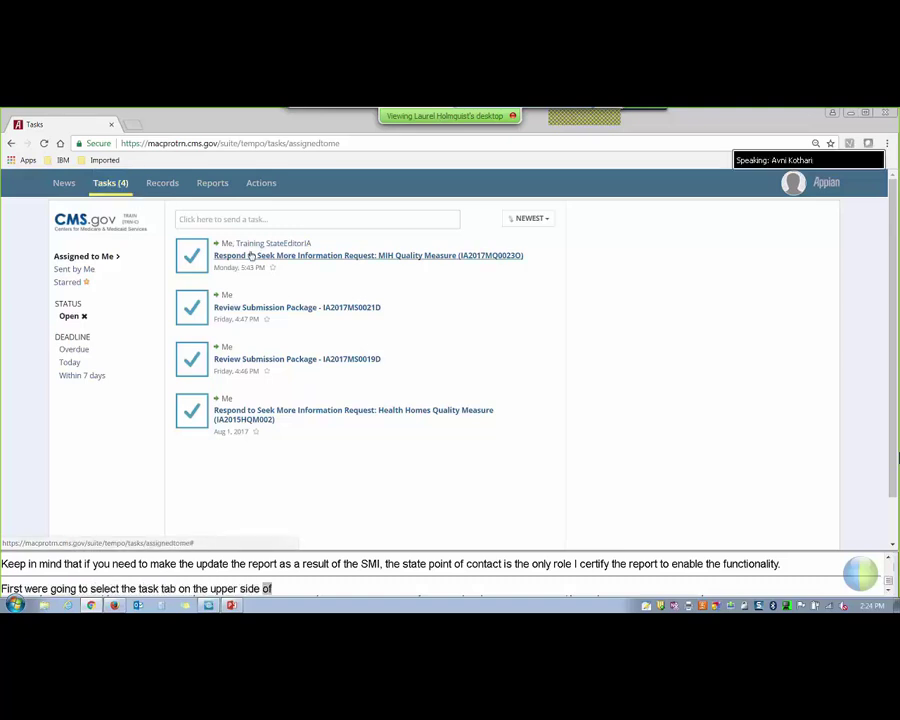
left_click(315, 261)
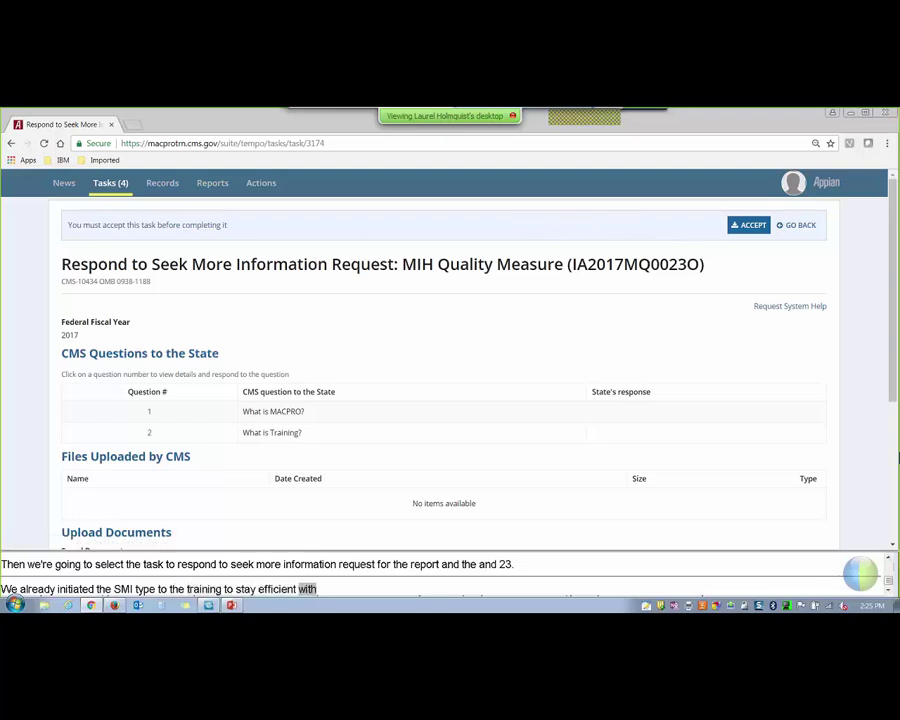
left_click(733, 232)
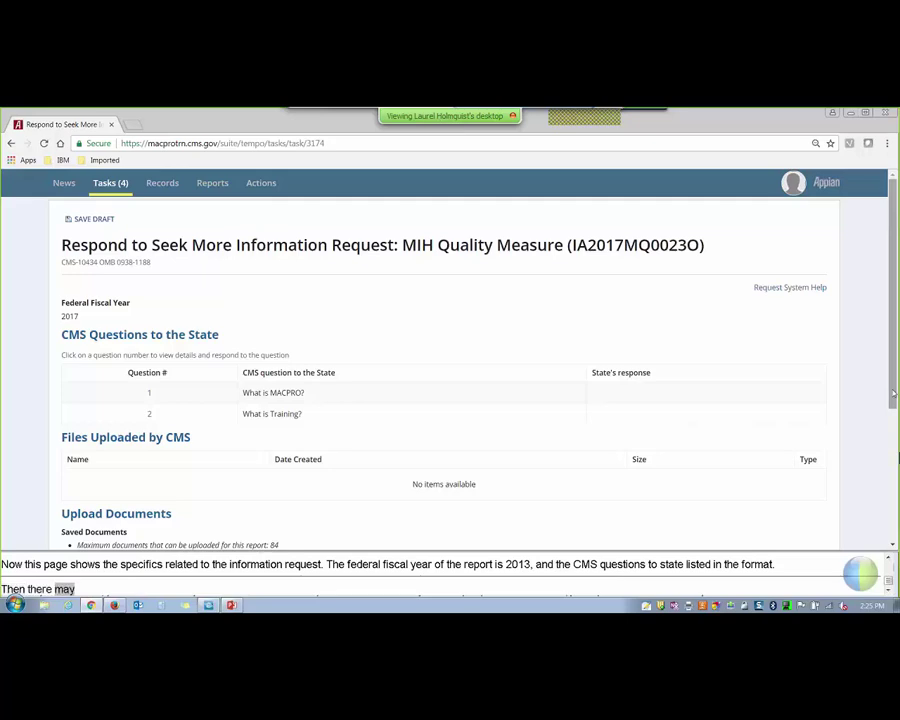
- Open CMS question 1, "What is MACPRO?", and enter the State's response "Example response for training purposes."
left_click_drag(893, 393, 887, 469)
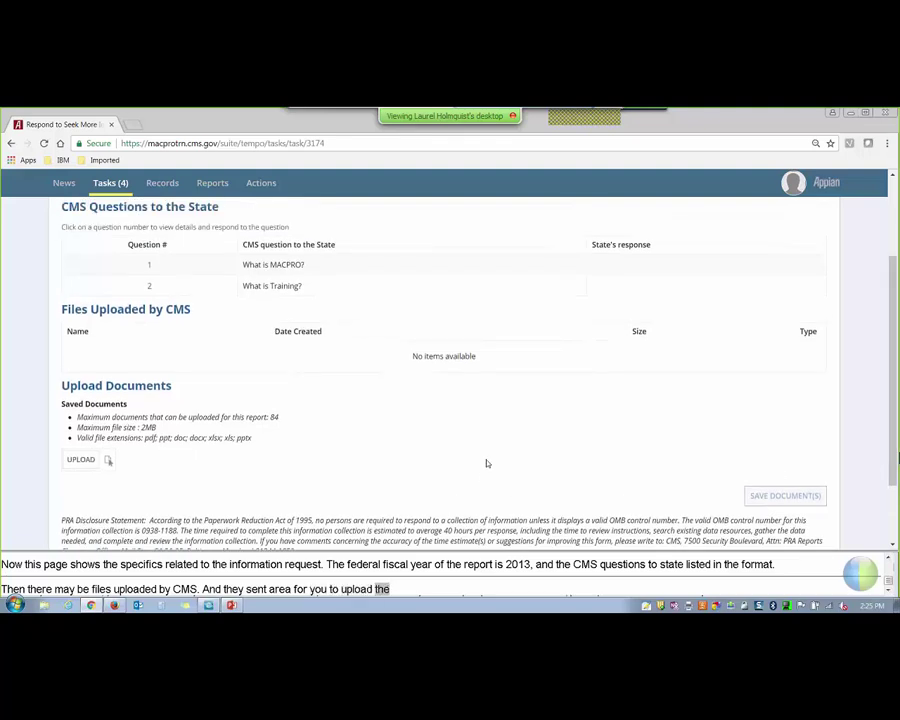
left_click(150, 268)
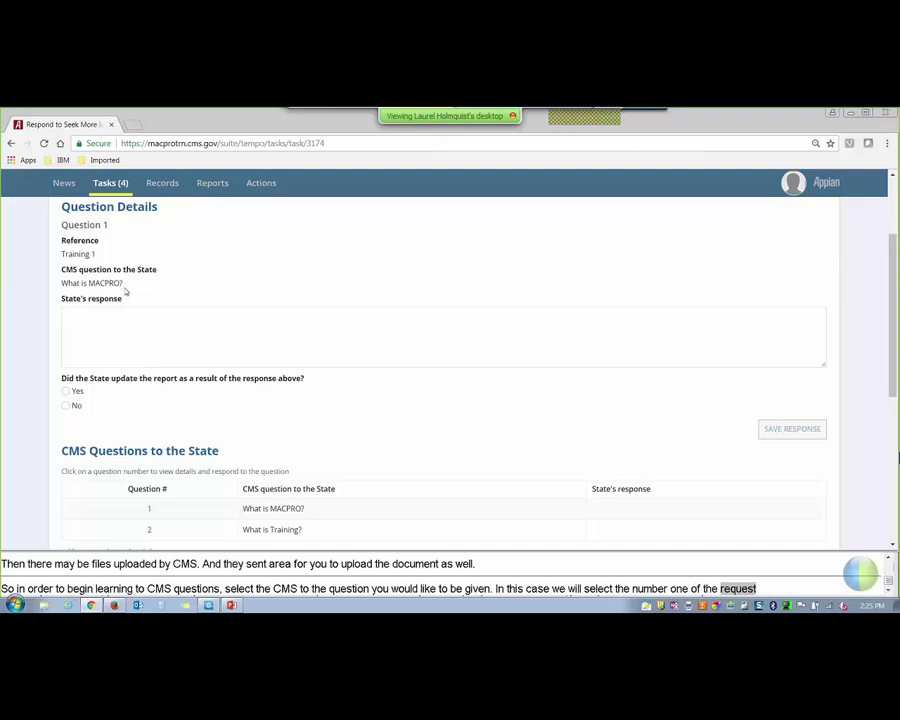
left_click(98, 316)
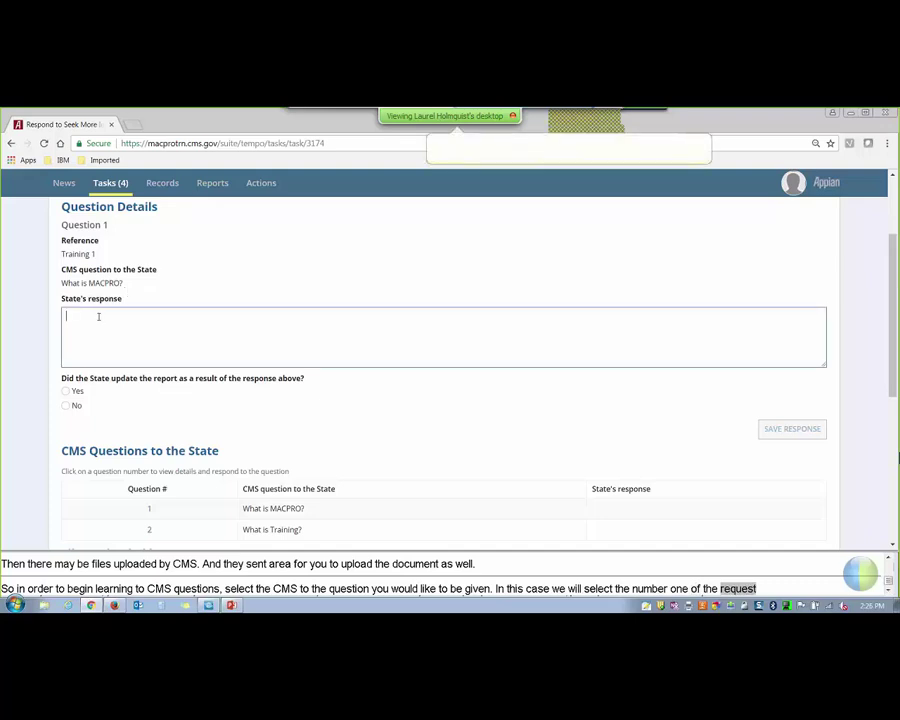
type("E")
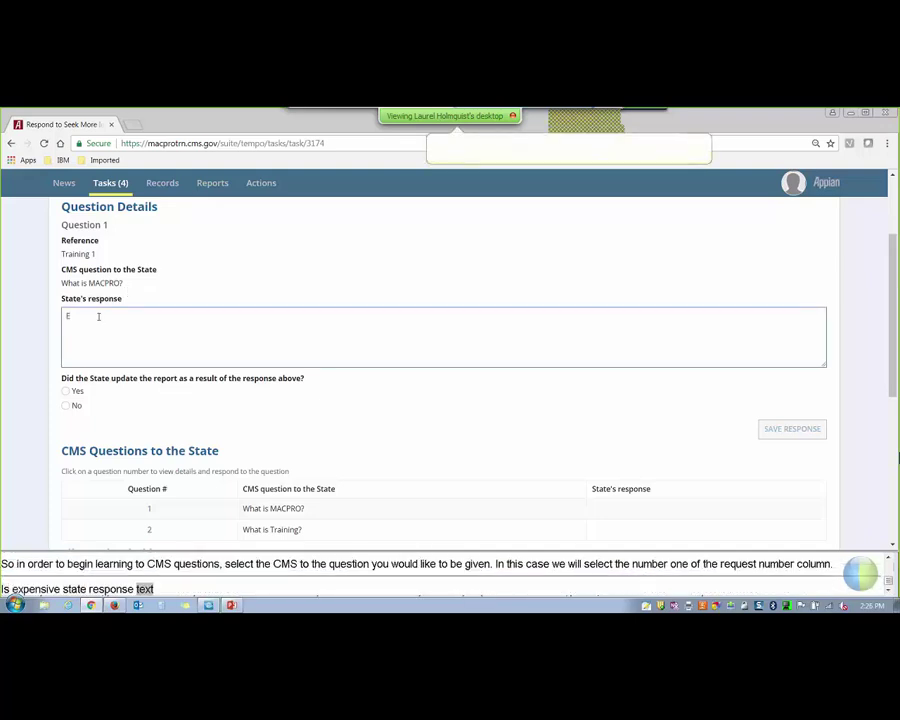
type("xample")
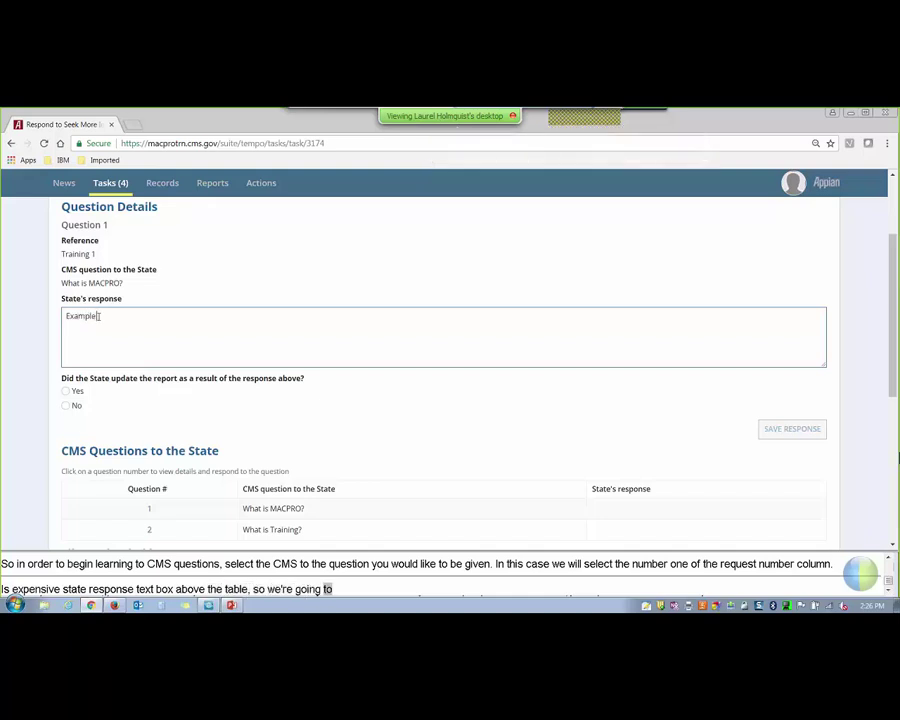
type(" response for training purpose")
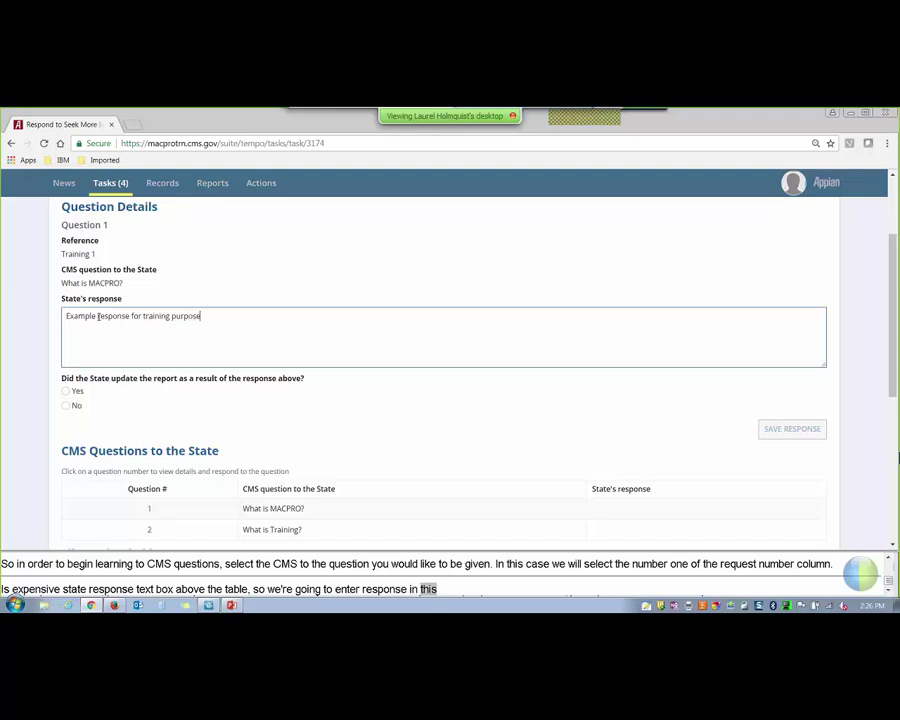
type("s.")
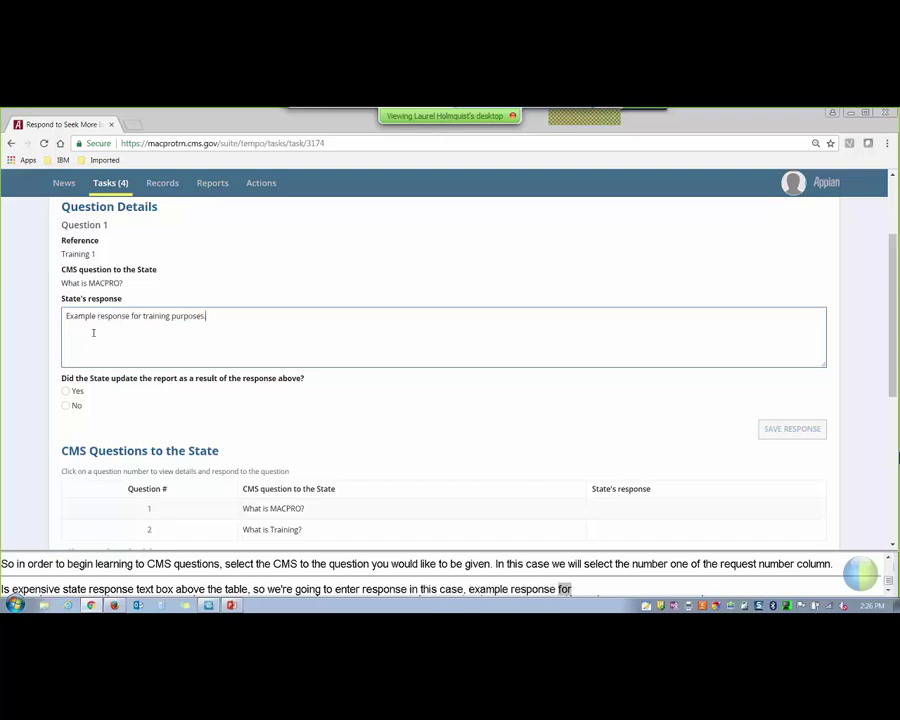
- Answer No to whether the State updated the report and save the response to question 1
right_click(110, 406)
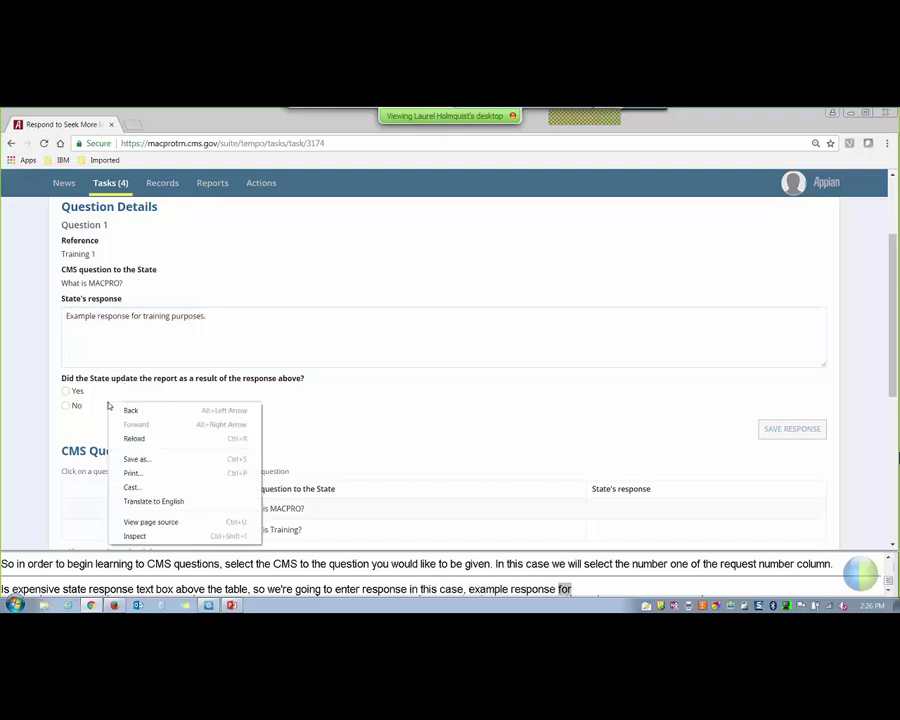
left_click(96, 396)
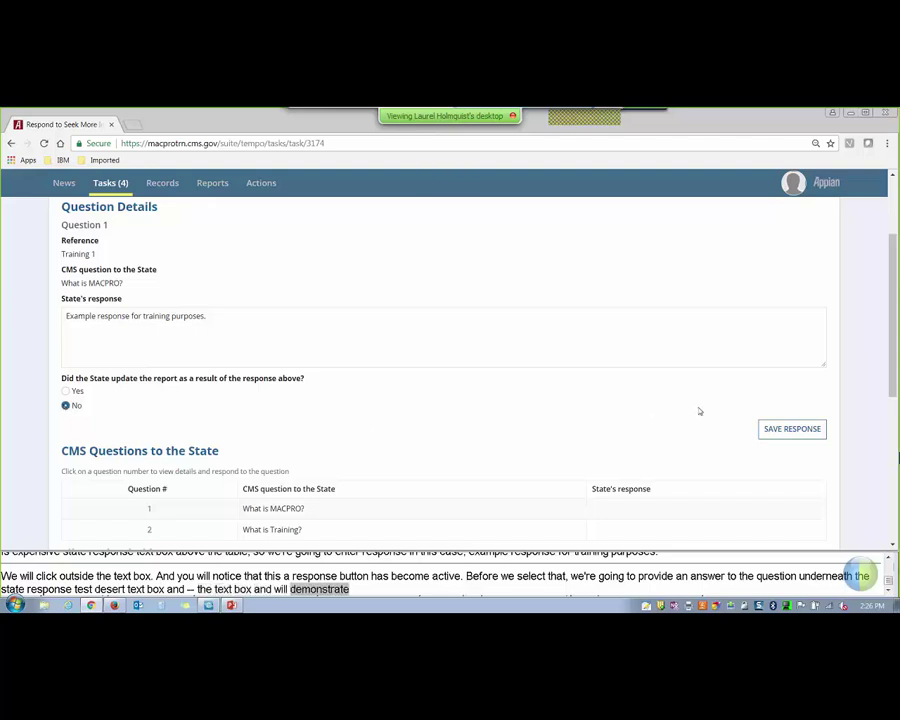
left_click(775, 430)
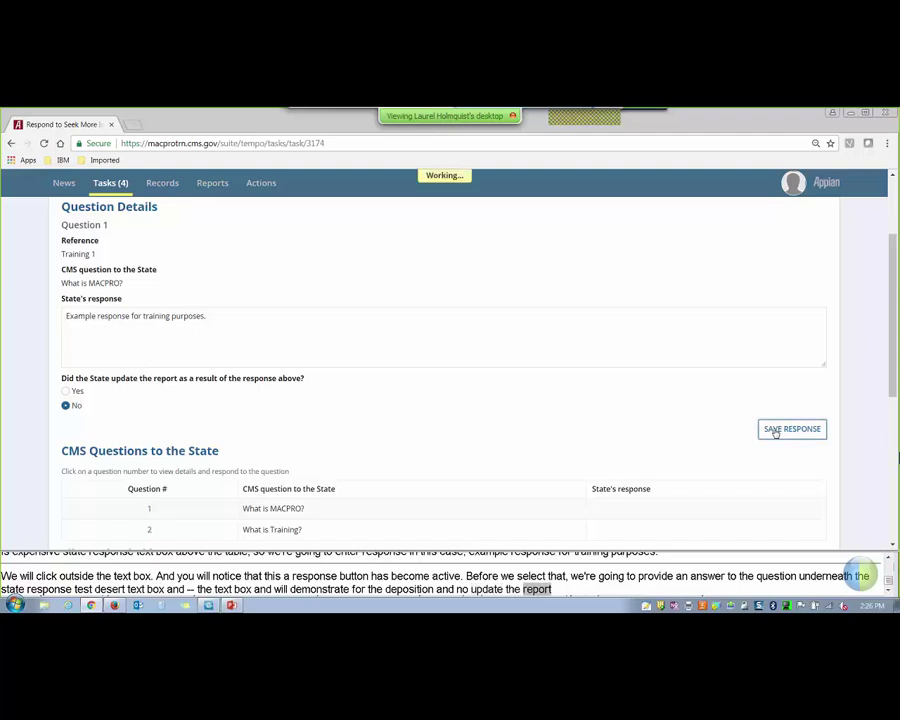
- Answer CMS question 2 with "This is an example for training purposes.", choose Yes for the report update, and save the response
scroll(688, 441, "down", 3)
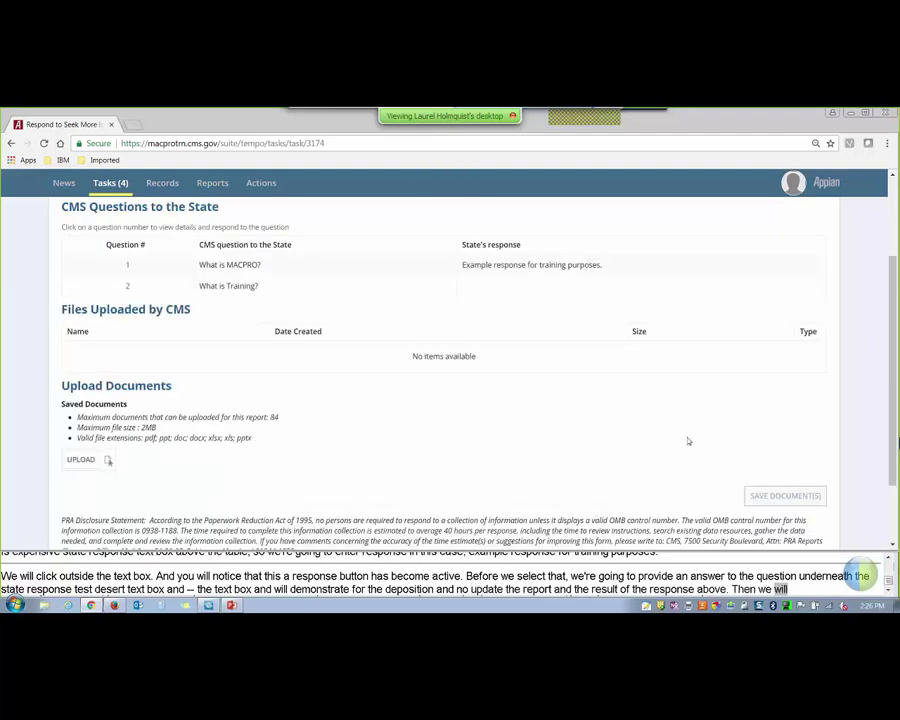
left_click(128, 288)
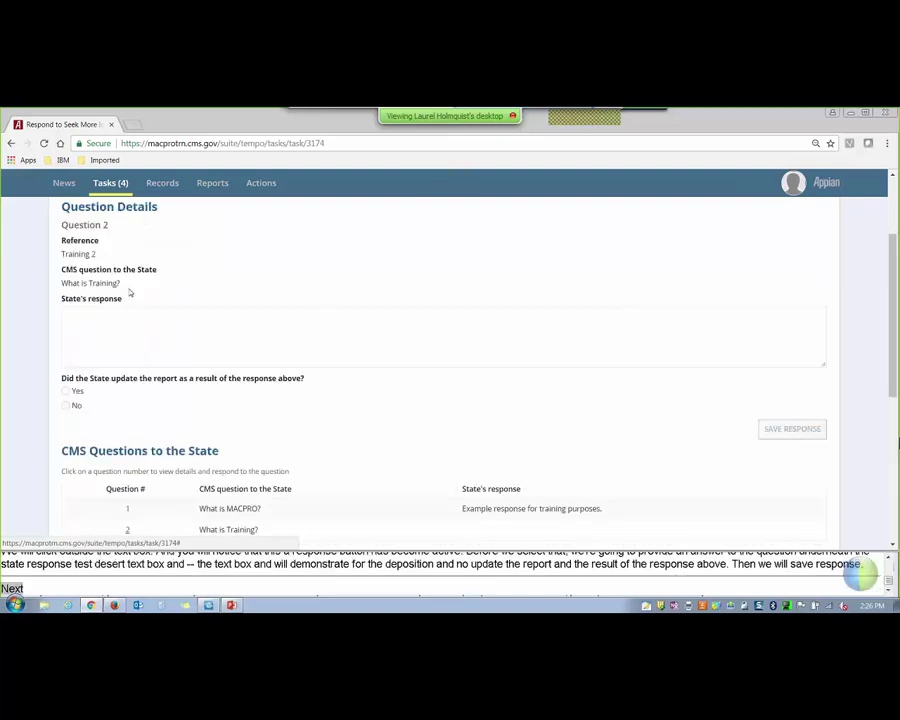
left_click(111, 313)
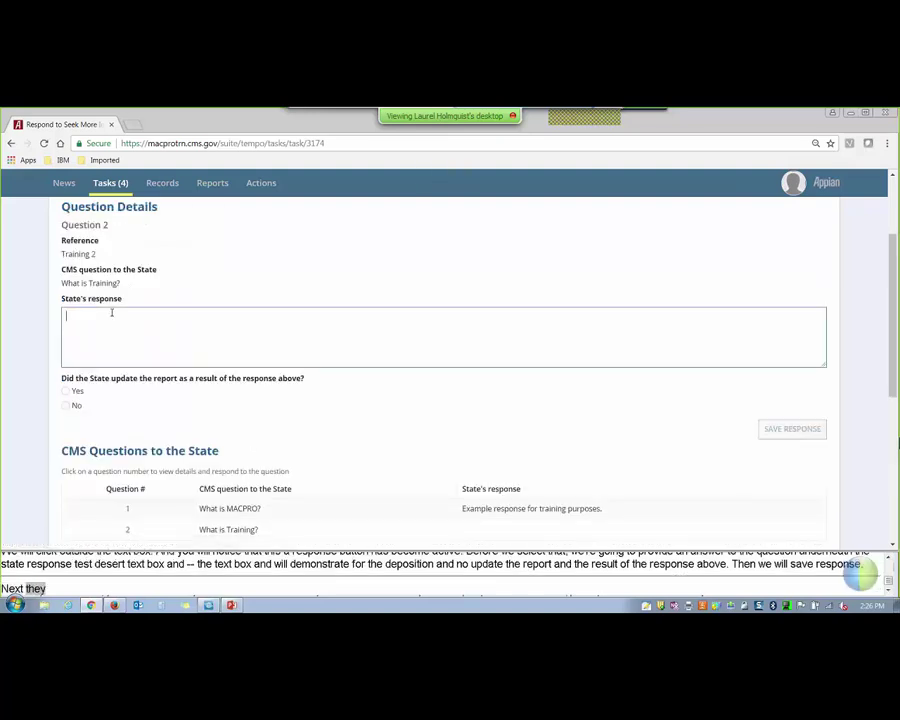
type("This is")
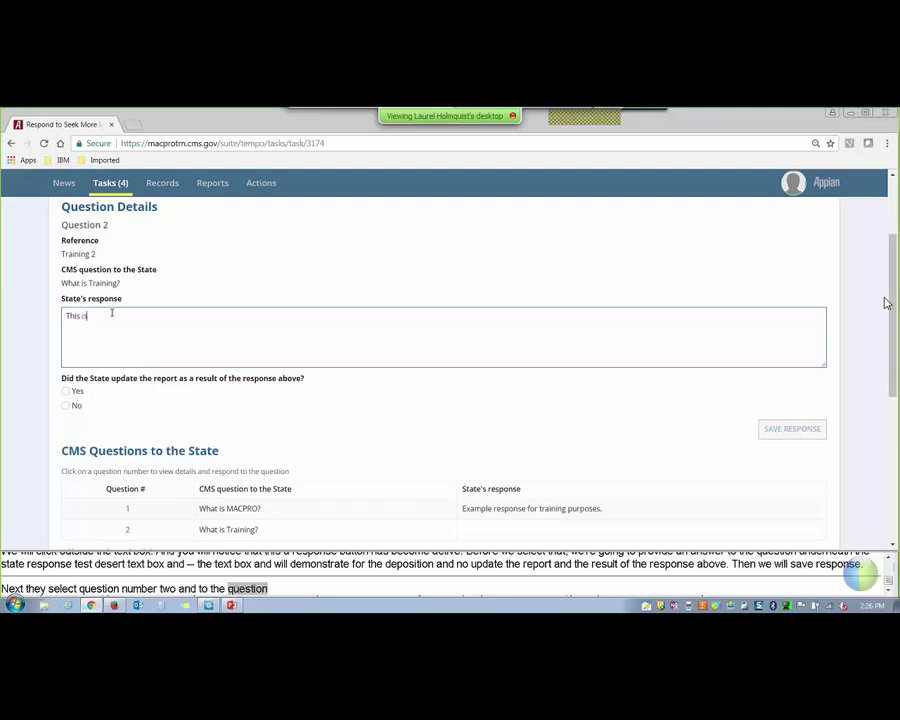
type(" an example for")
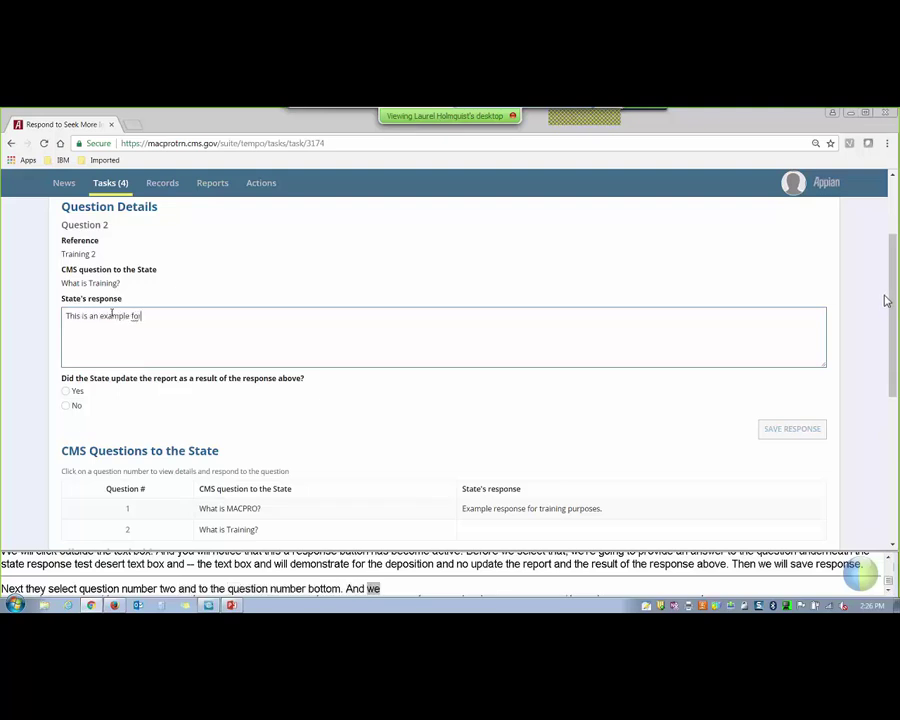
type(" training purposes.")
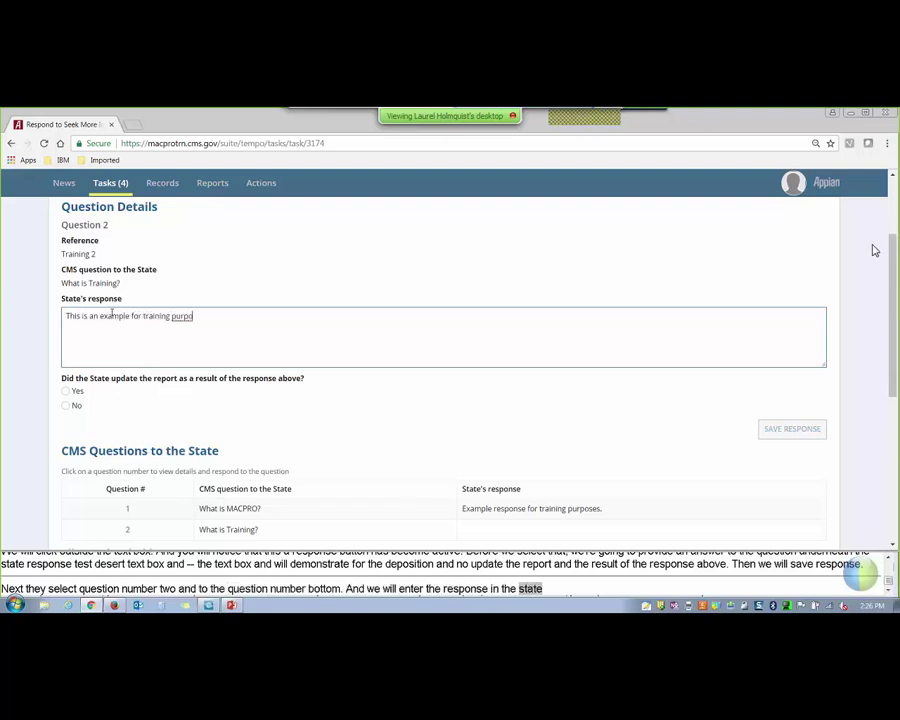
left_click(116, 405)
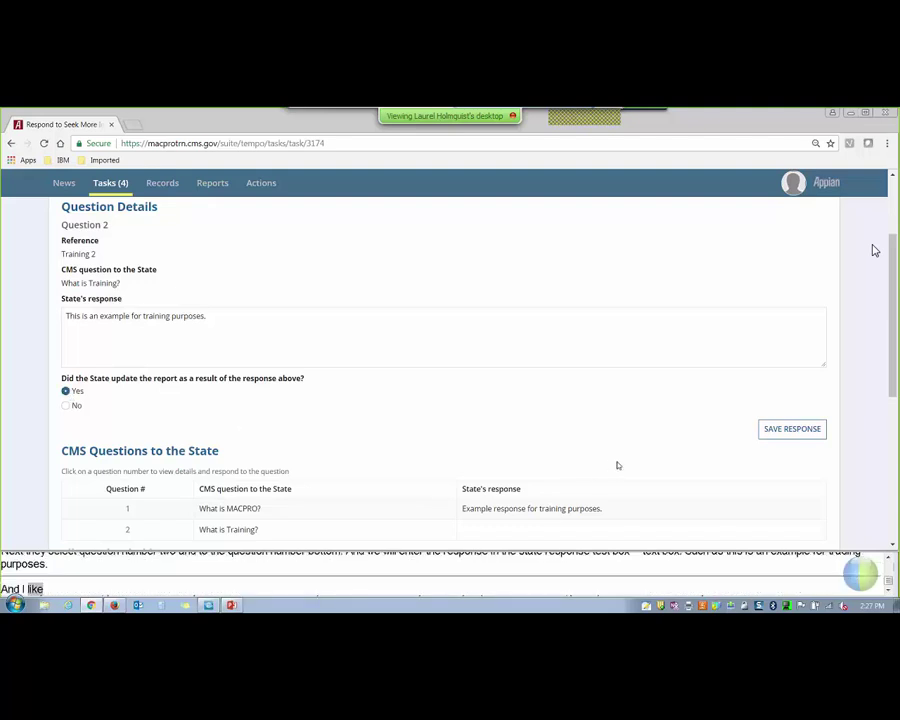
left_click(795, 430)
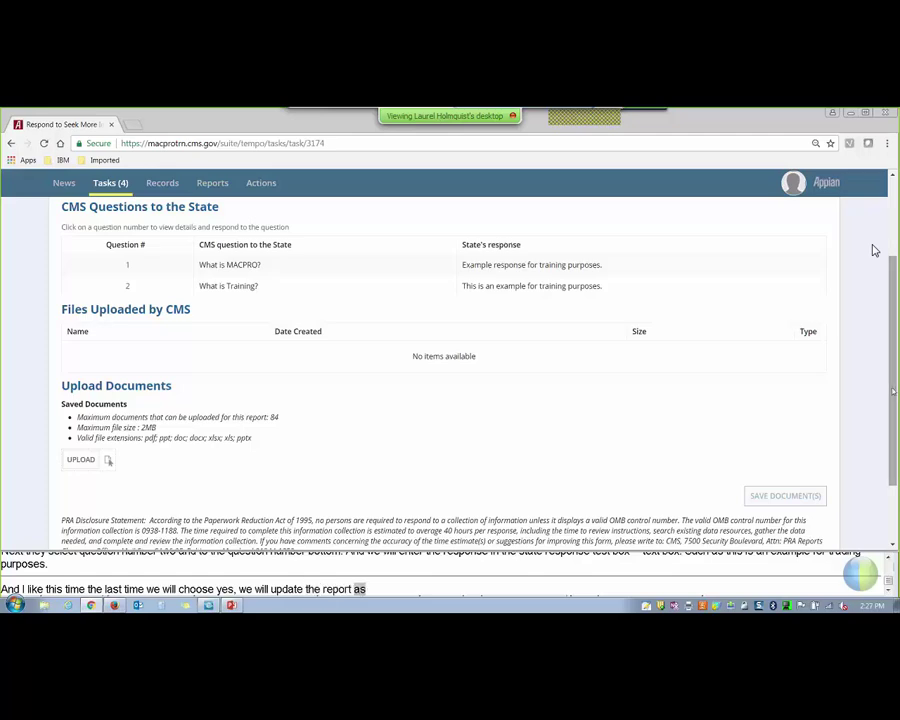
- Add SampleTrainingDoc.docx from the Desktop to the information request's document uploads
scroll(874, 250, "down", 2)
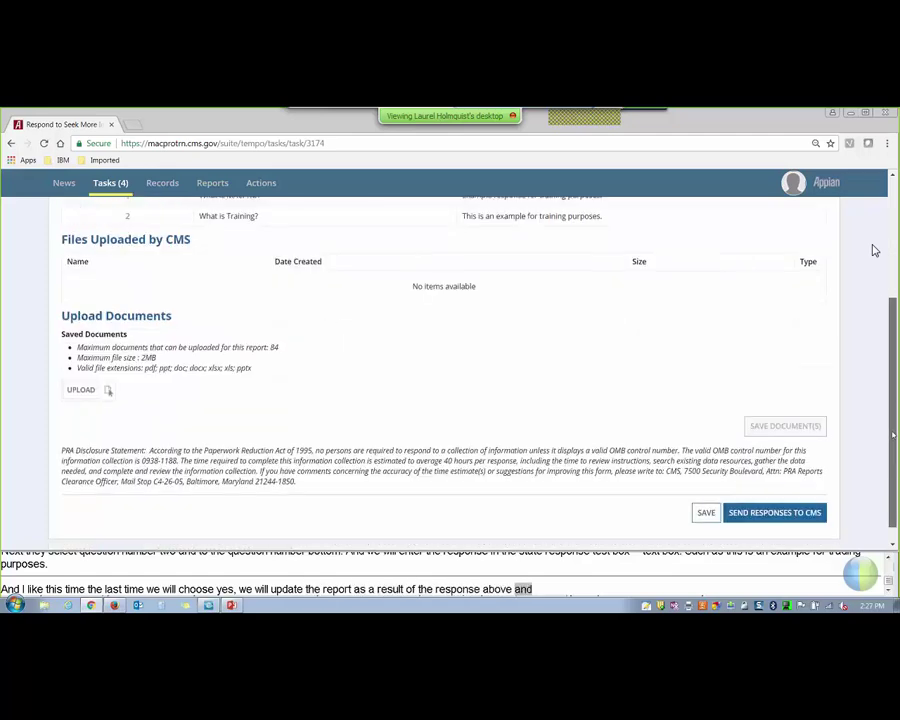
left_click_drag(892, 441, 892, 443)
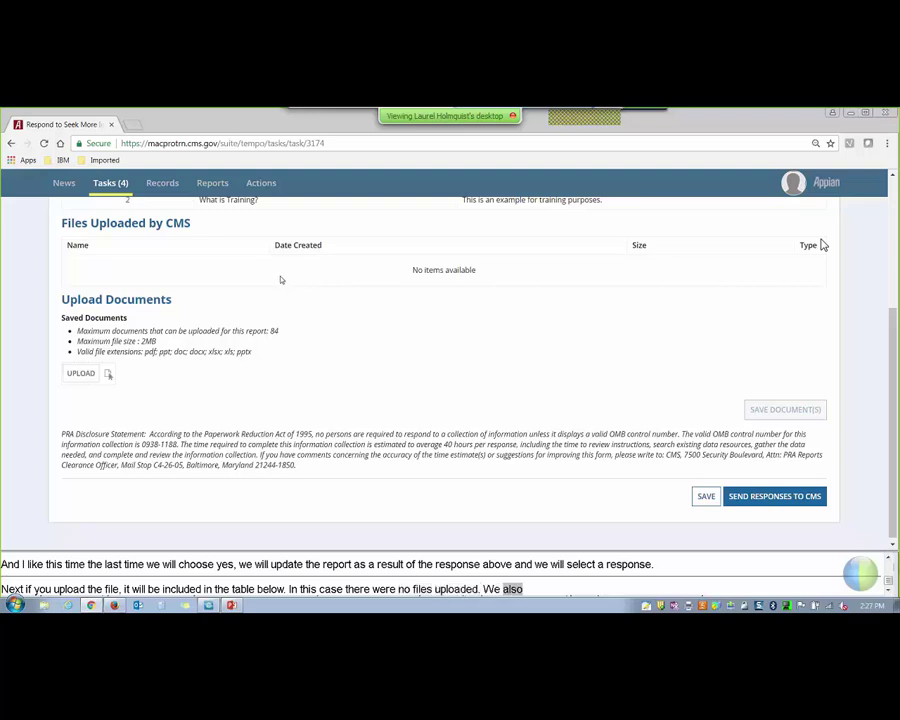
left_click(81, 374)
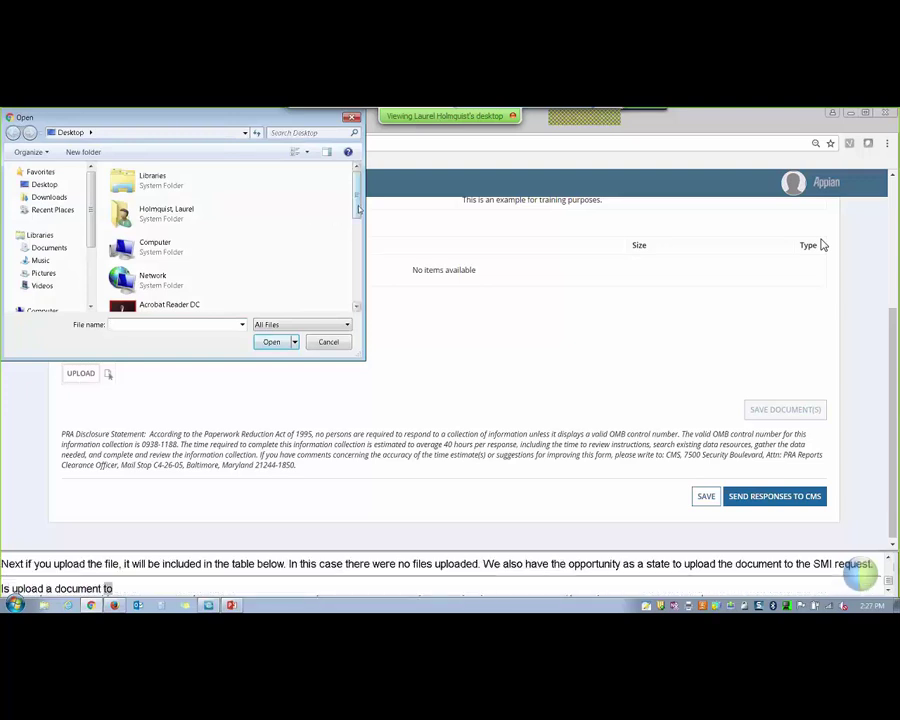
left_click_drag(358, 209, 354, 299)
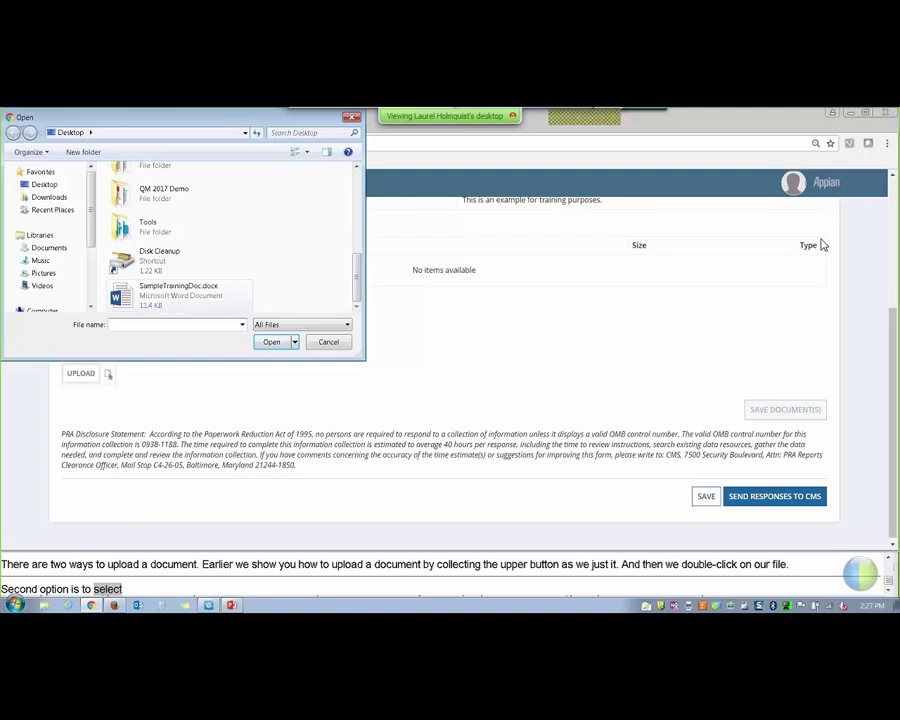
left_click_drag(232, 293, 111, 372)
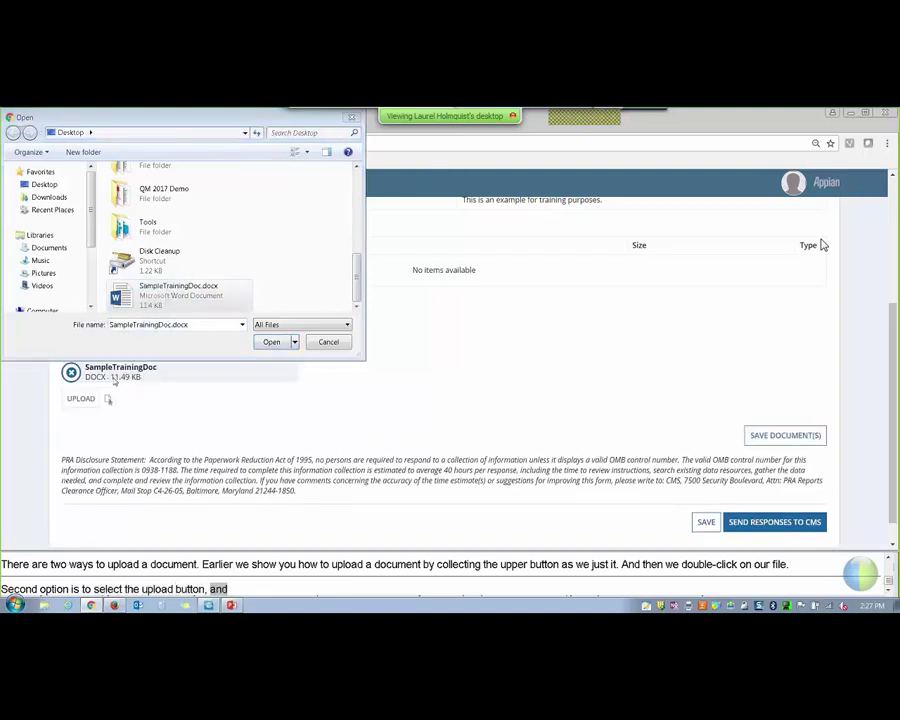
- Dismiss the leftover file chooser, save the uploaded SampleTrainingDoc to the information request, and refresh to return to the request
left_click(328, 342)
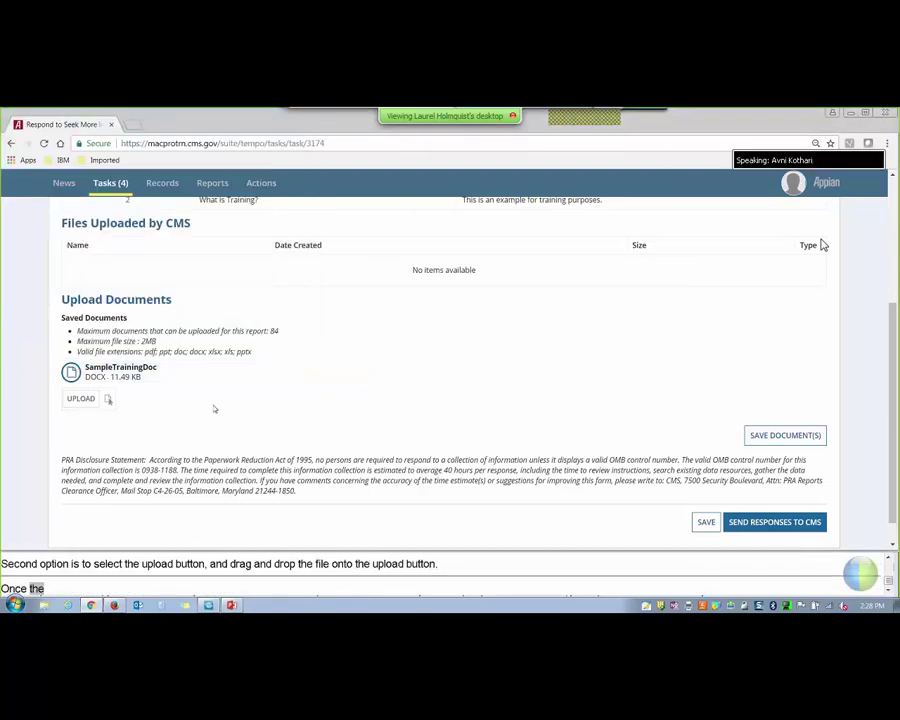
left_click(748, 438)
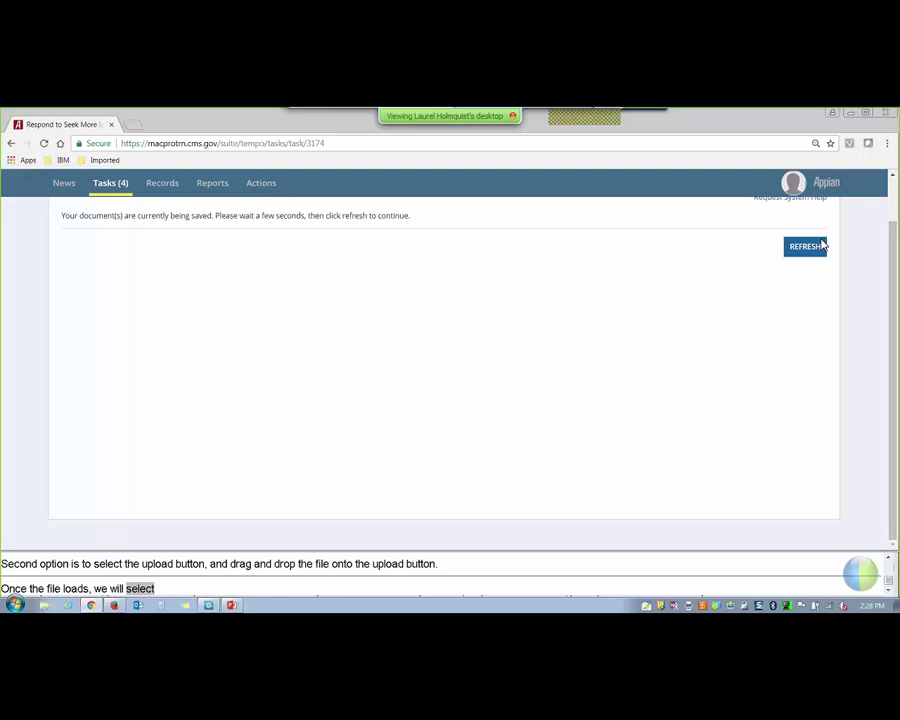
left_click(895, 207)
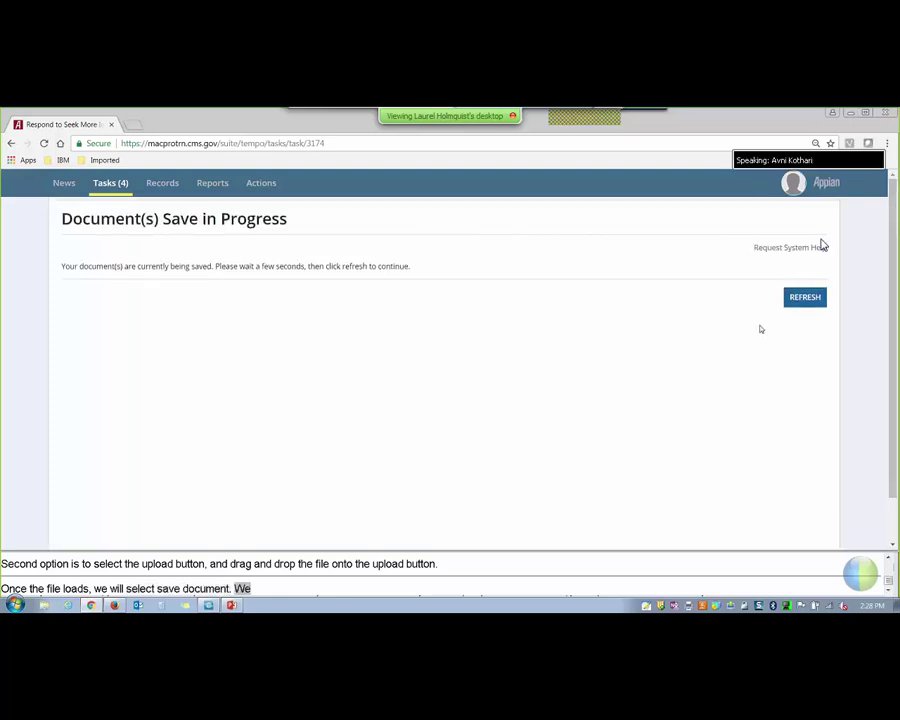
left_click(804, 297)
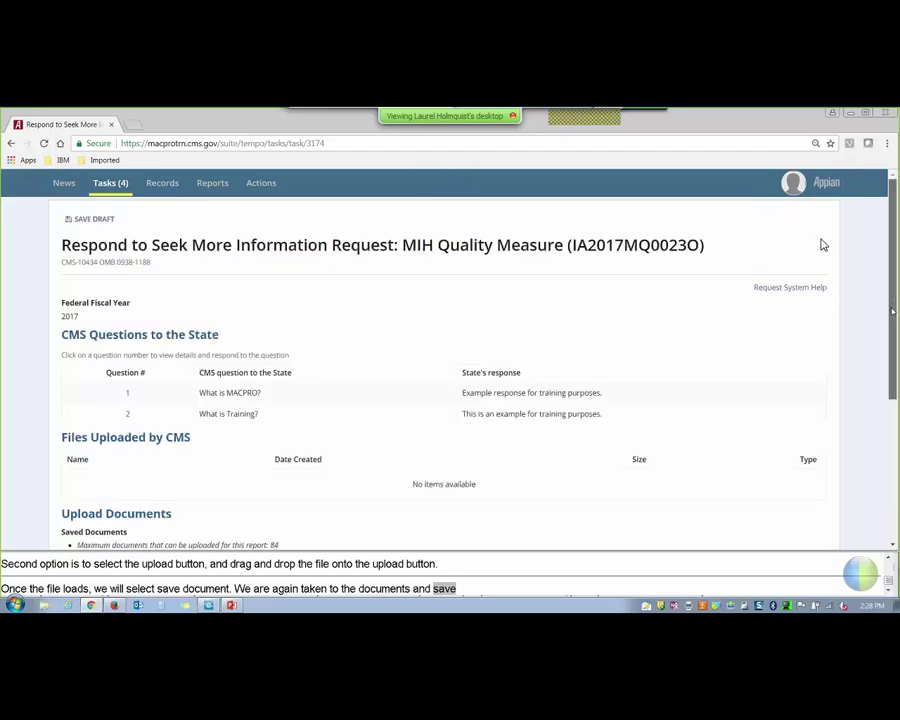
- Save the Seek More Information request and send the responses to CMS
scroll(823, 244, "down", 3)
scroll(823, 244, "down", 1)
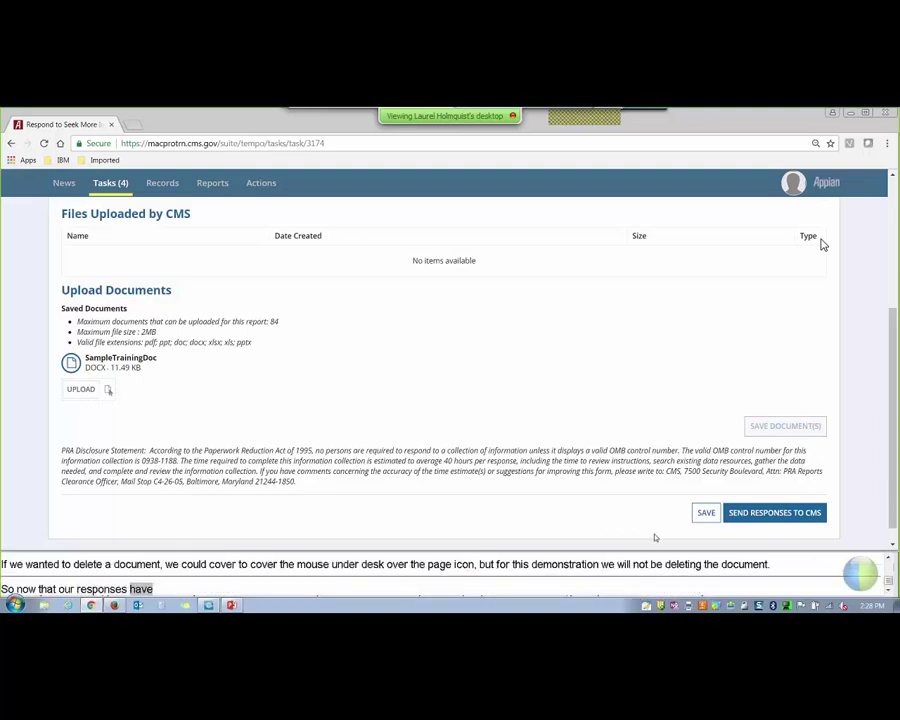
left_click(704, 521)
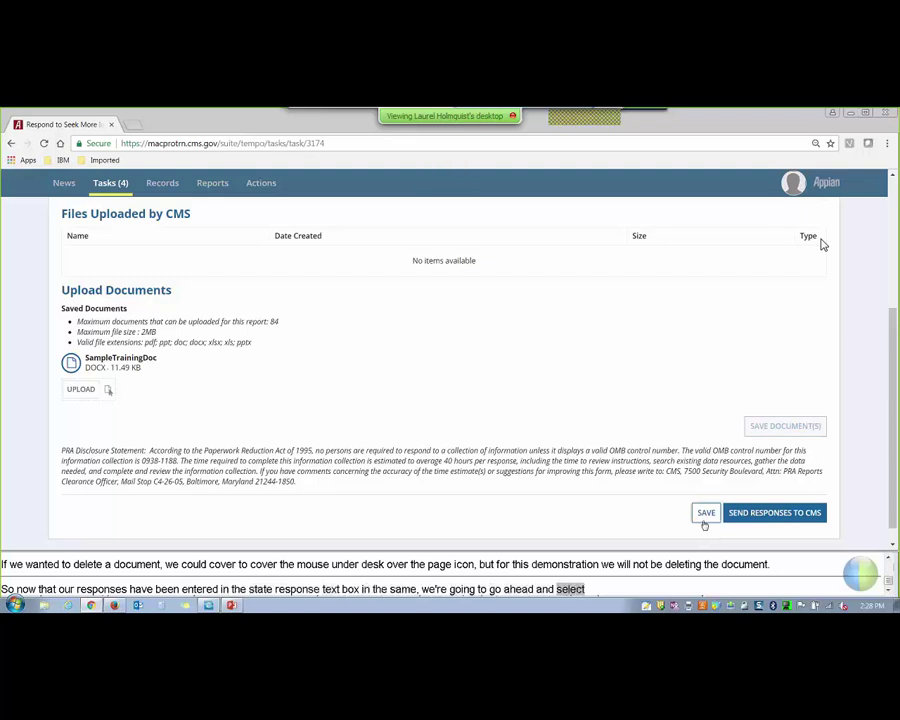
left_click(758, 515)
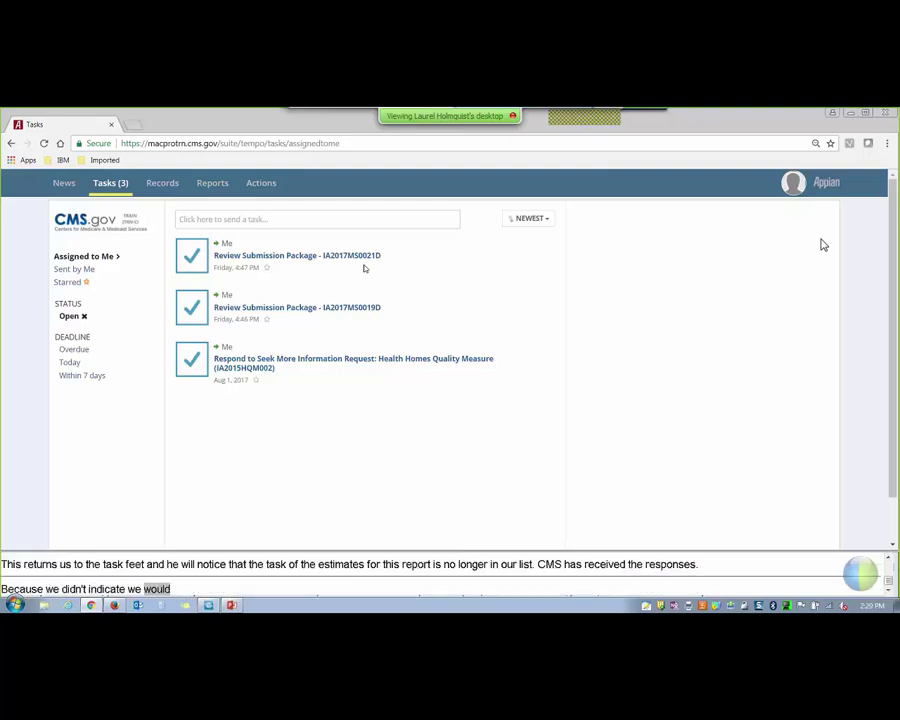
- Start the Uncertify Annual Report action and search for the report with package ID IA2017MQ0023O
left_click(257, 185)
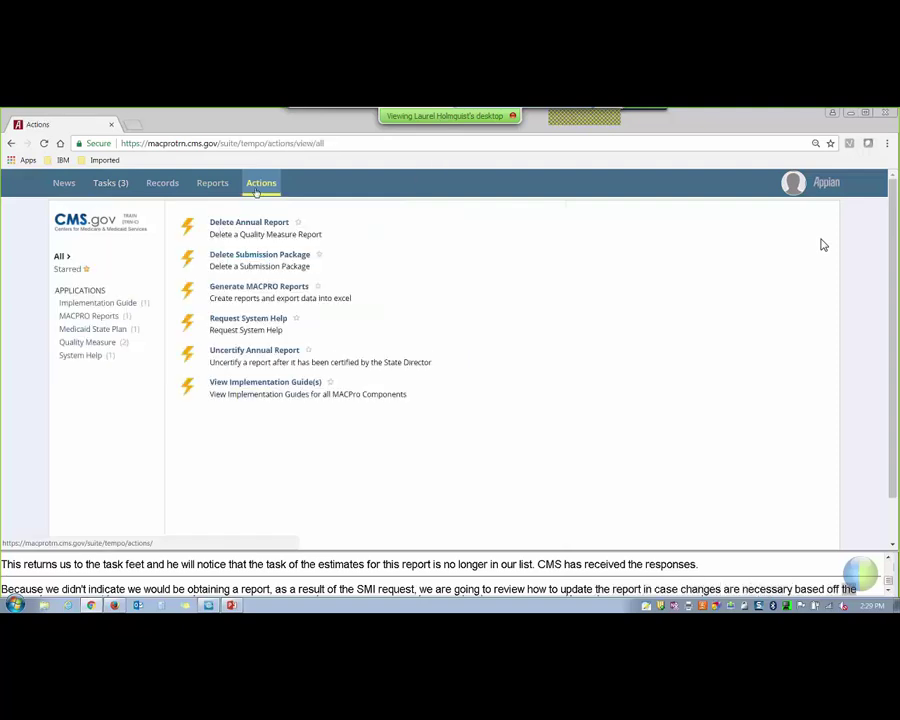
left_click(250, 352)
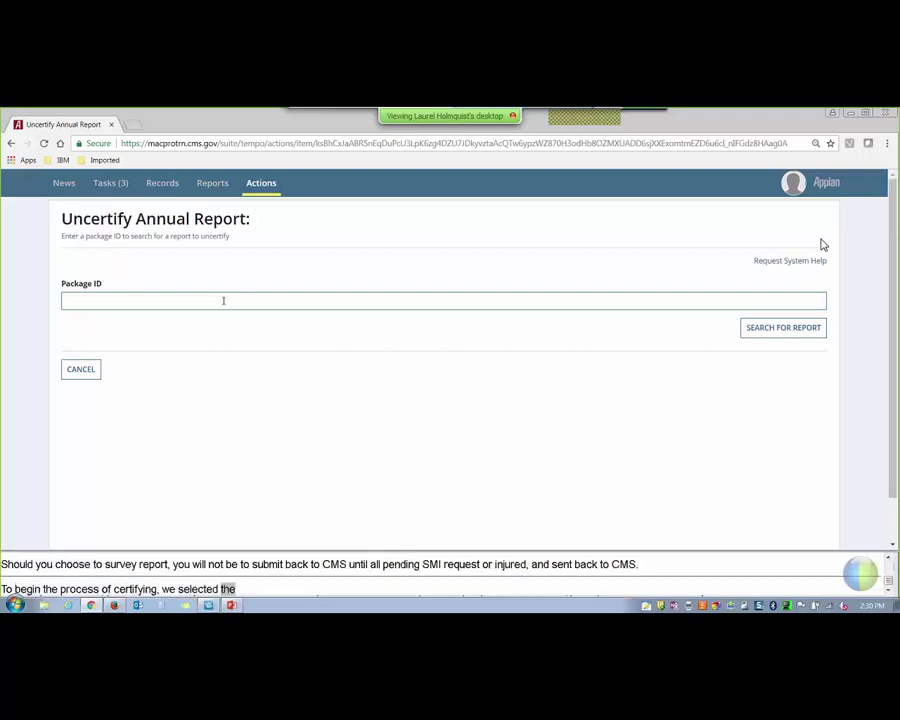
type("2017")
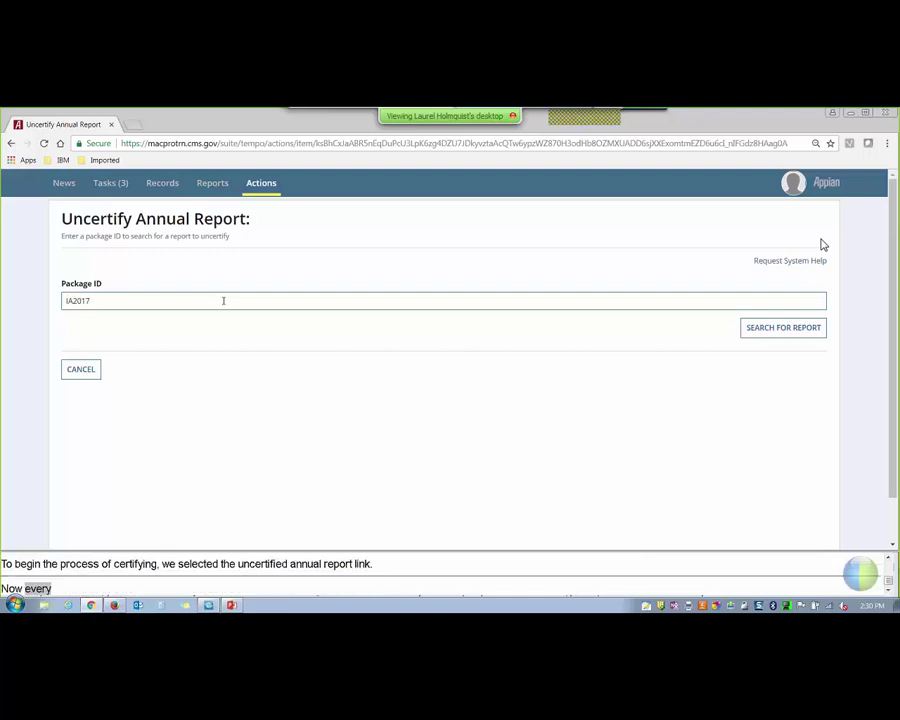
type("MQ")
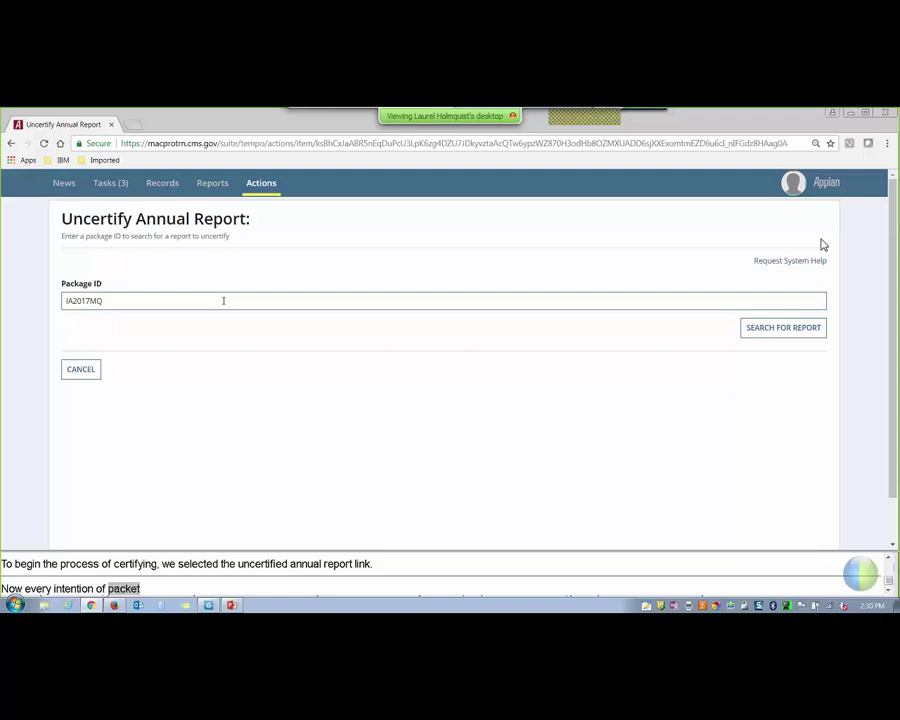
type("00230")
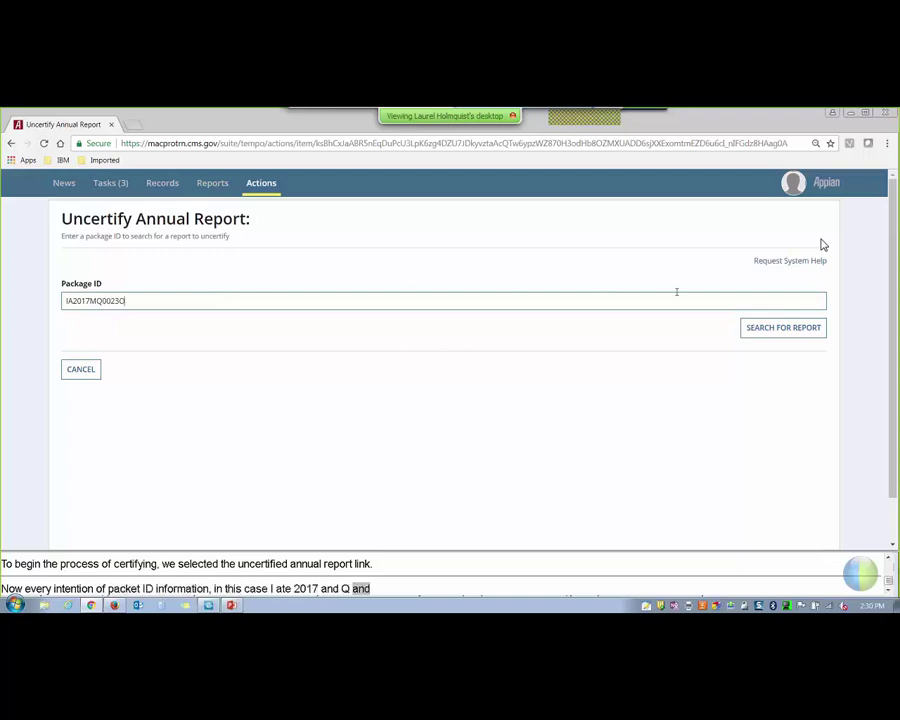
left_click(761, 336)
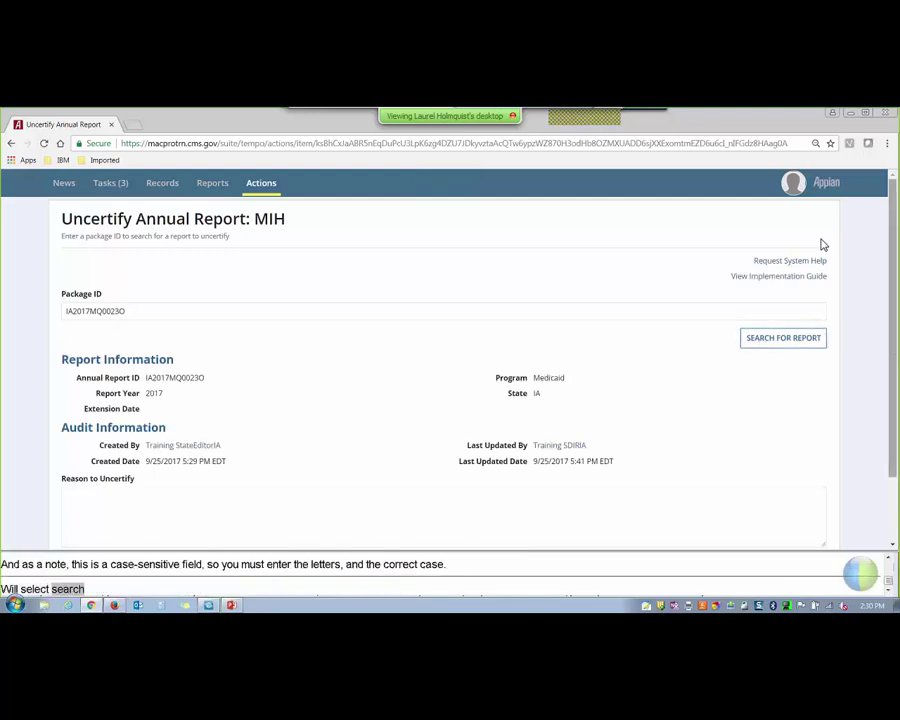
- Enter "For Training Purposes Only." as the reason to uncertify and uncertify the MIH report
scroll(822, 244, "down", 2)
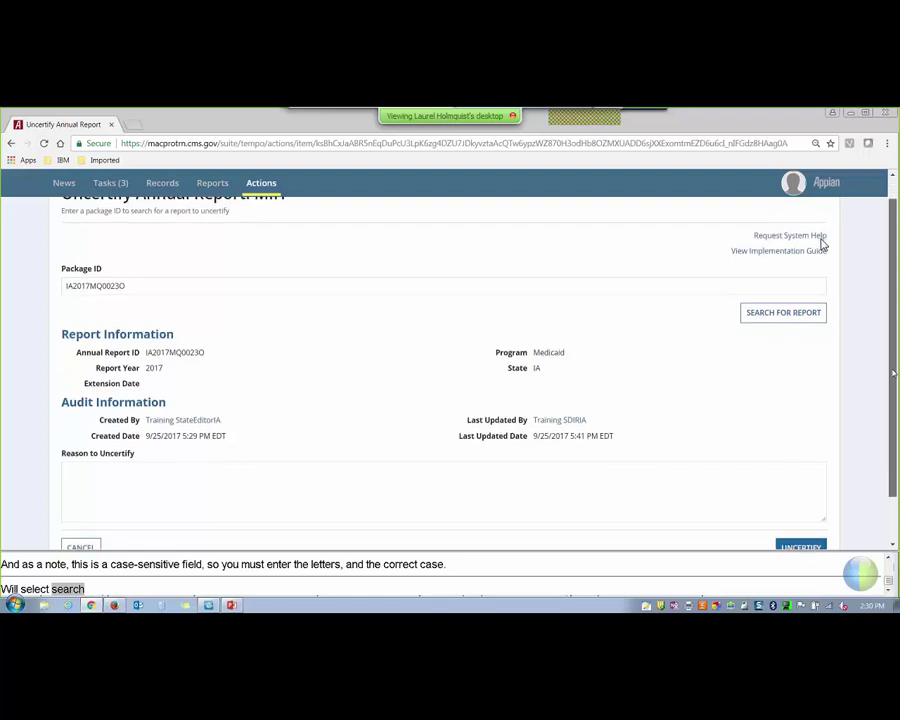
scroll(822, 244, "down", 1)
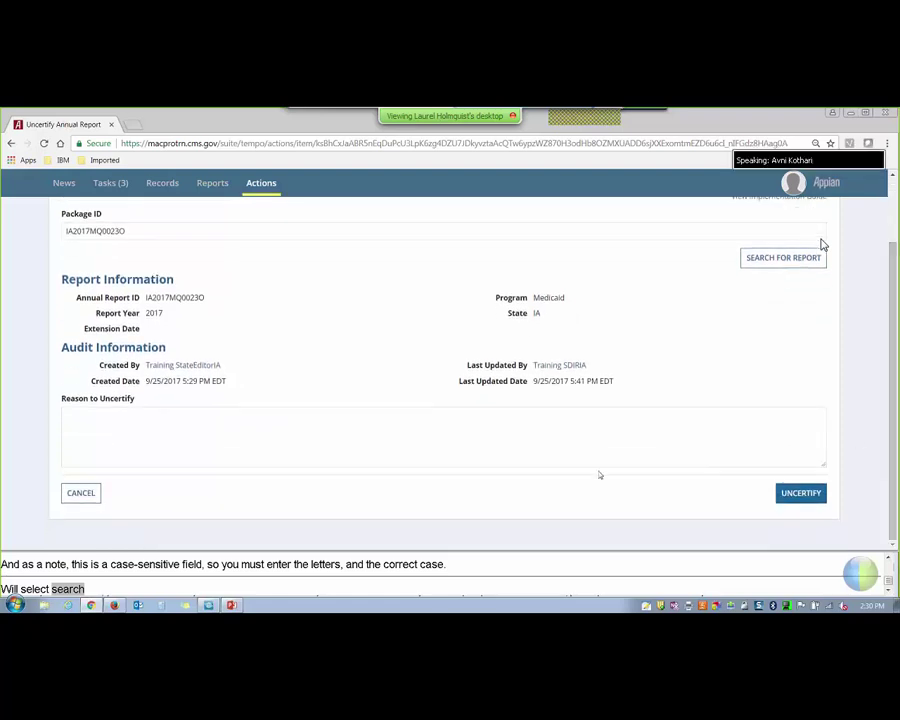
left_click(465, 439)
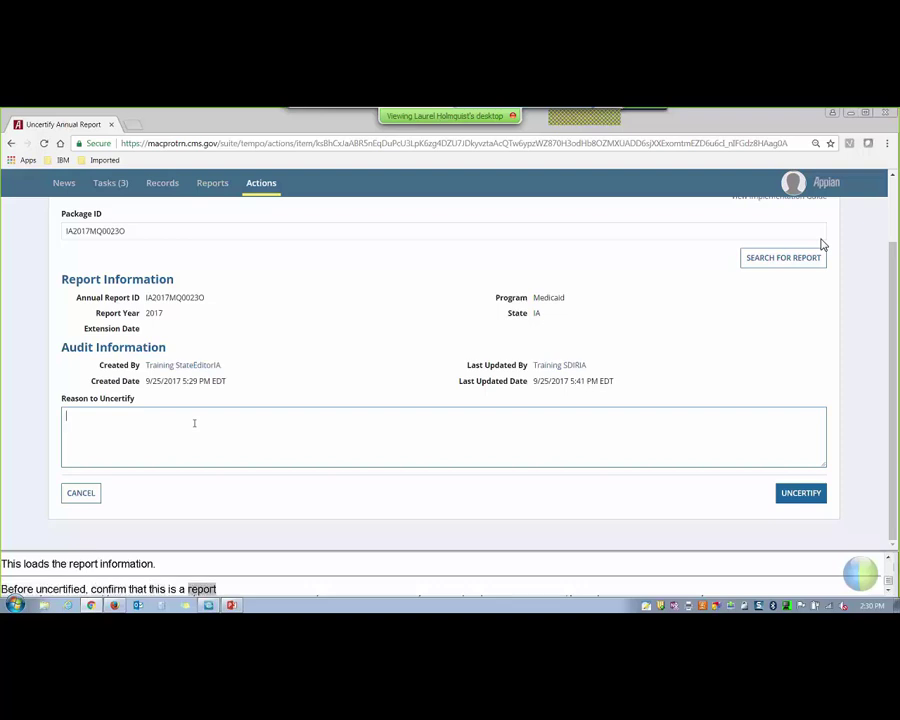
type("For Training")
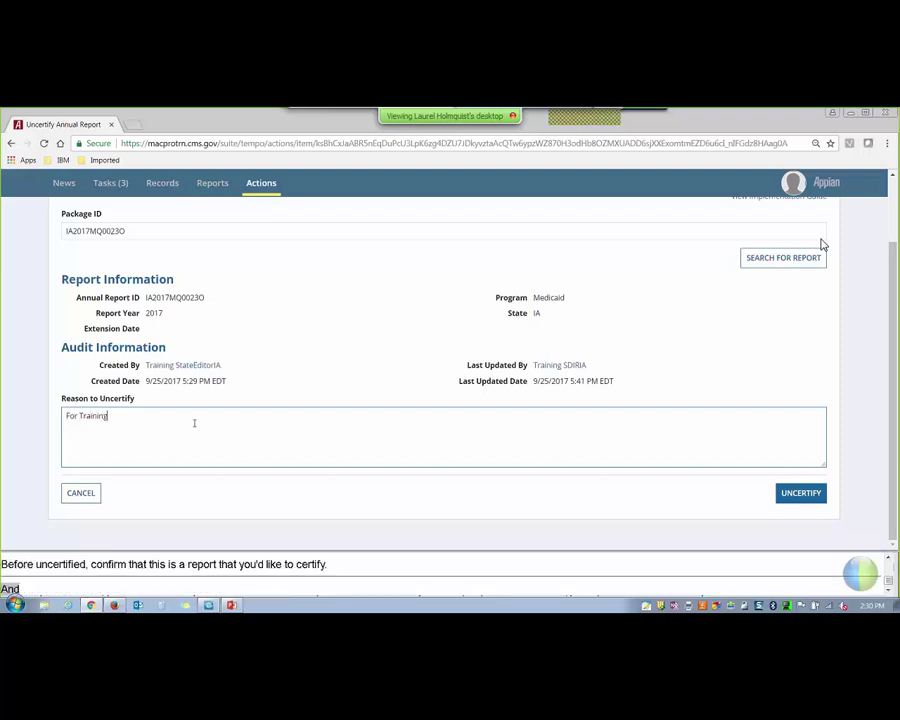
type(" Purposes")
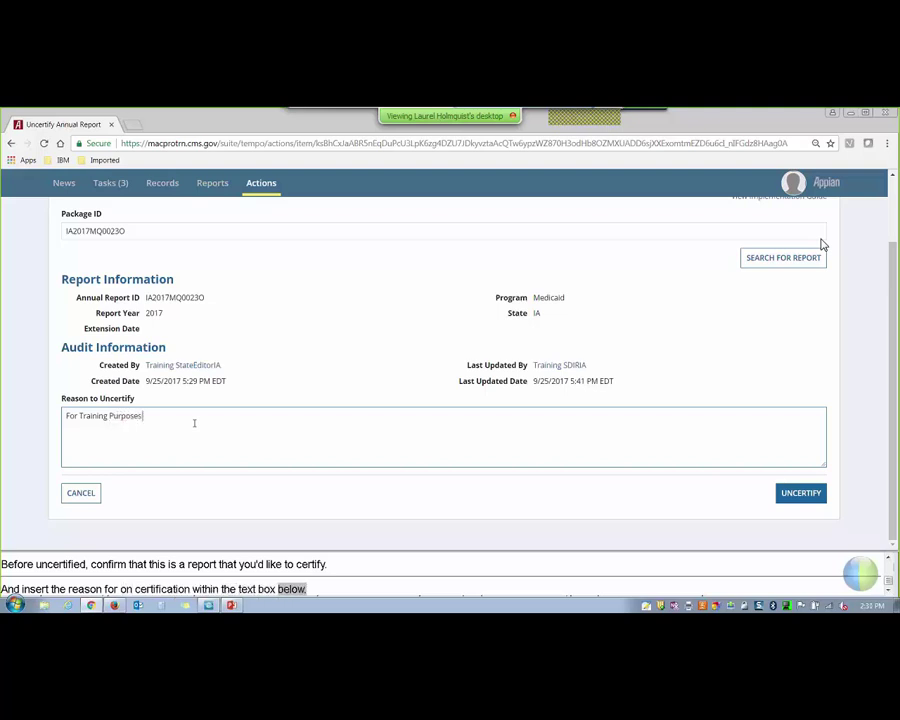
type(" Only.")
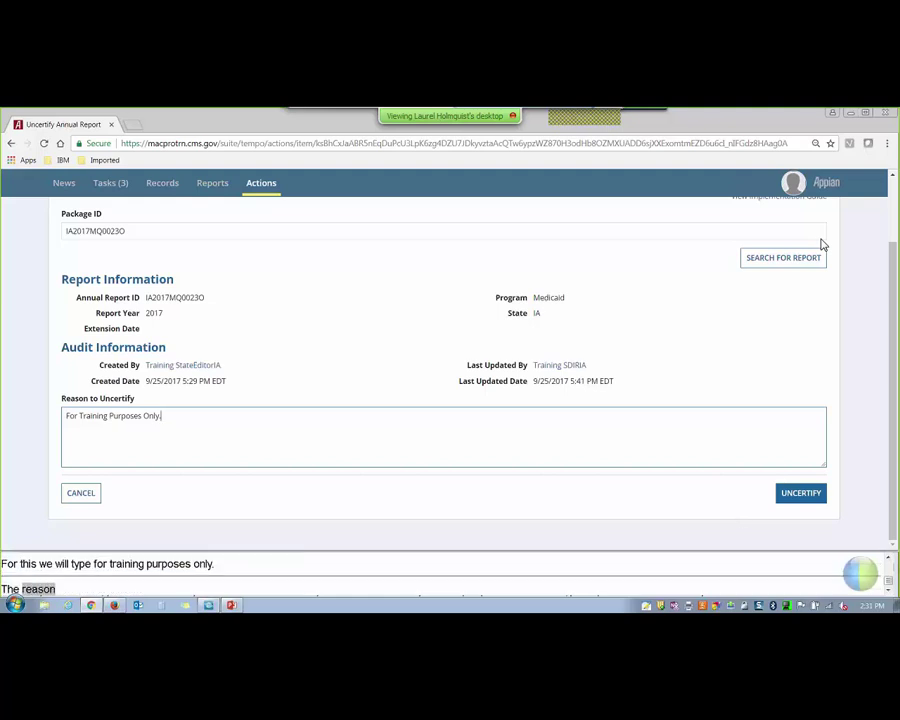
left_click(786, 497)
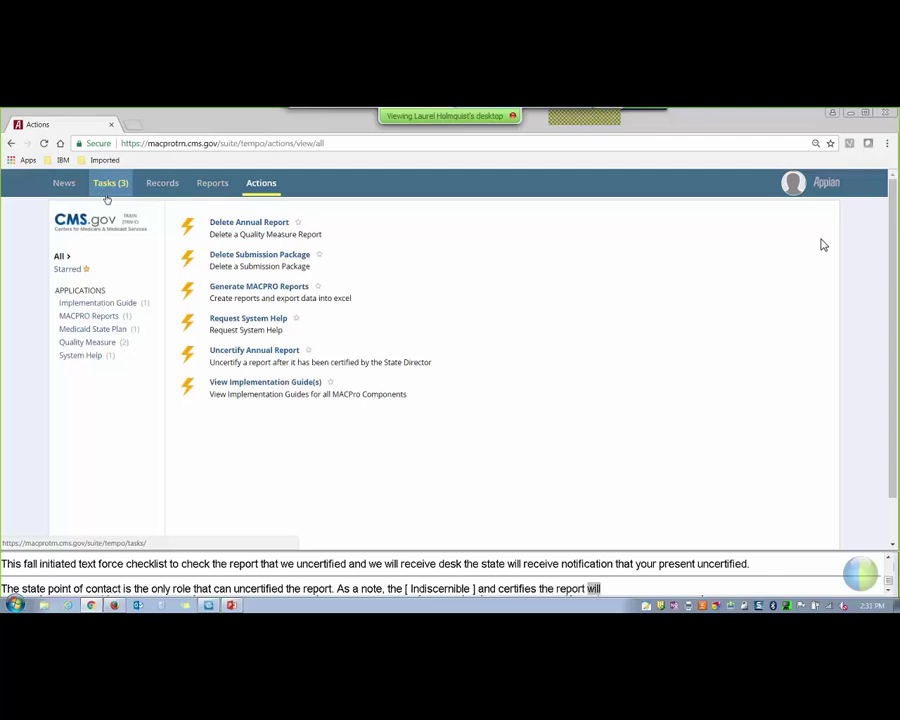
- Open the Review and Edit Report task for MIH Quality Measure IA2017MQ0023O and review its sections through the report documents and submission options
left_click(107, 197)
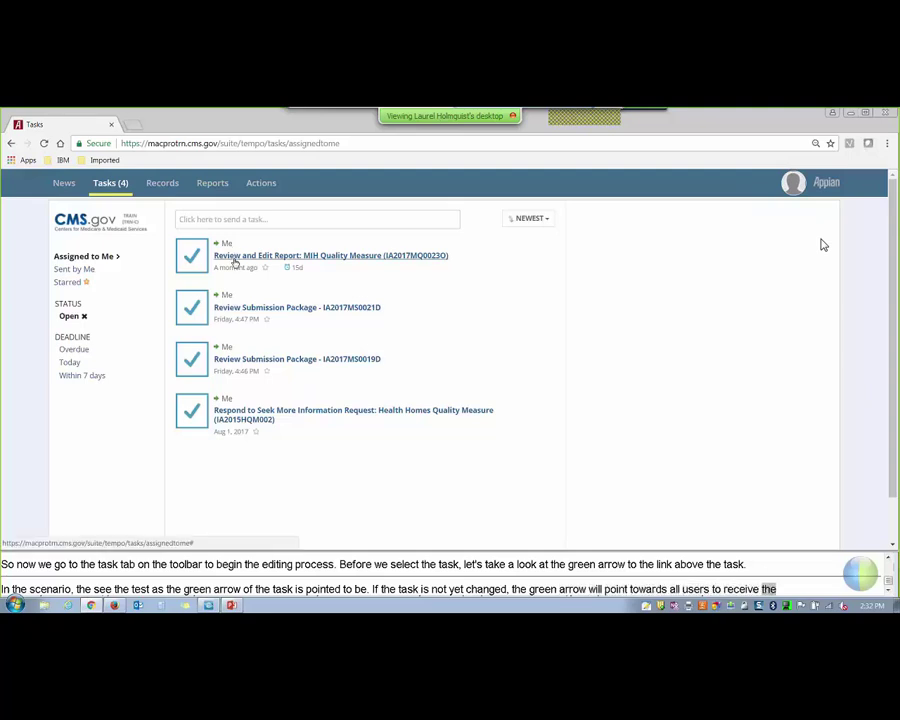
left_click(235, 261)
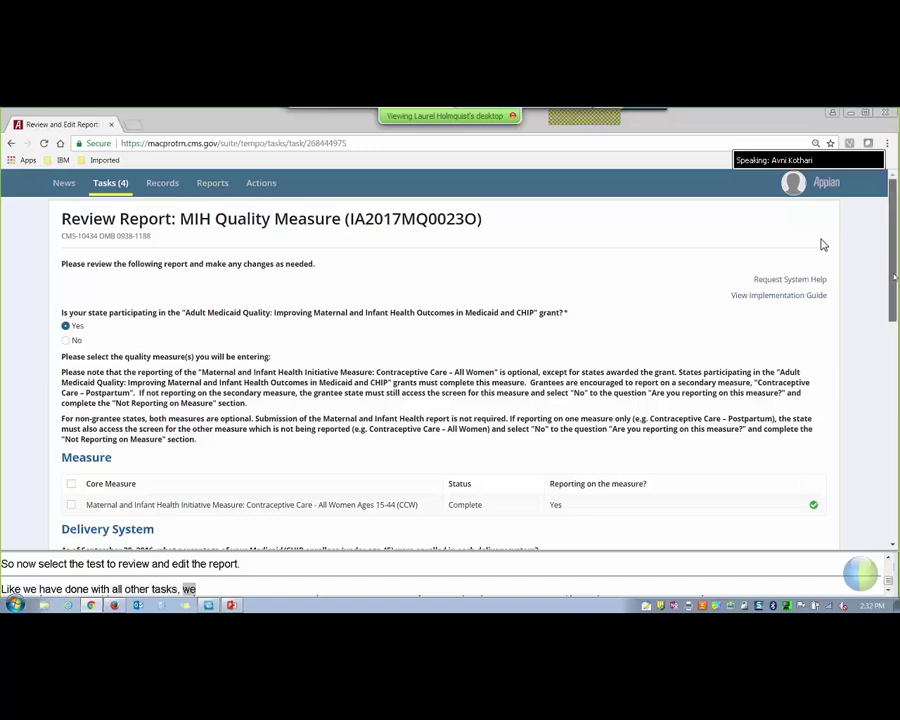
scroll(822, 244, "down", 5)
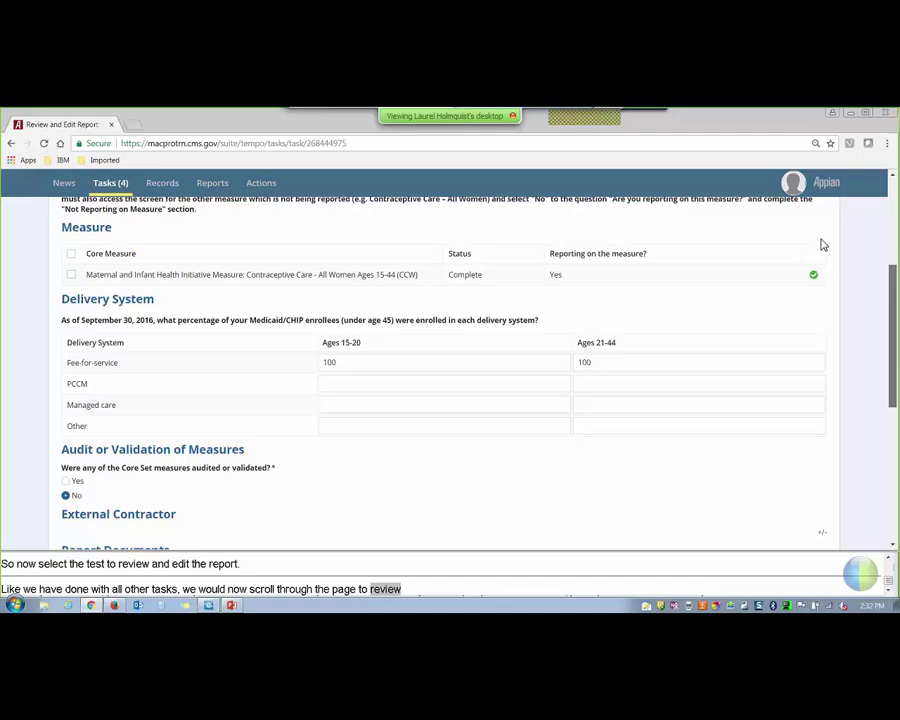
scroll(822, 244, "up", 5)
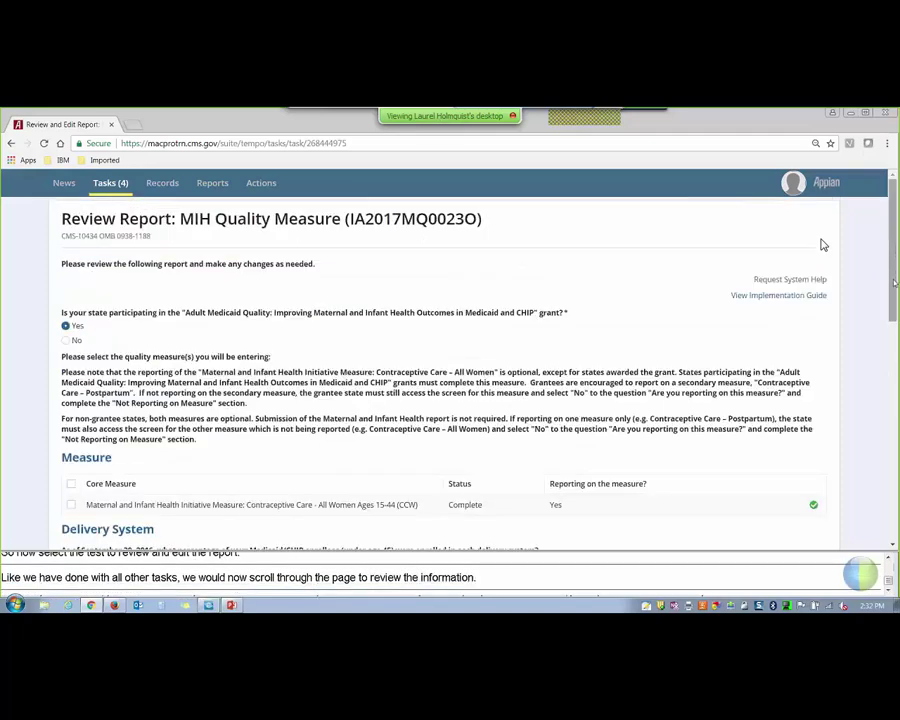
right_click(822, 244)
left_click(822, 244)
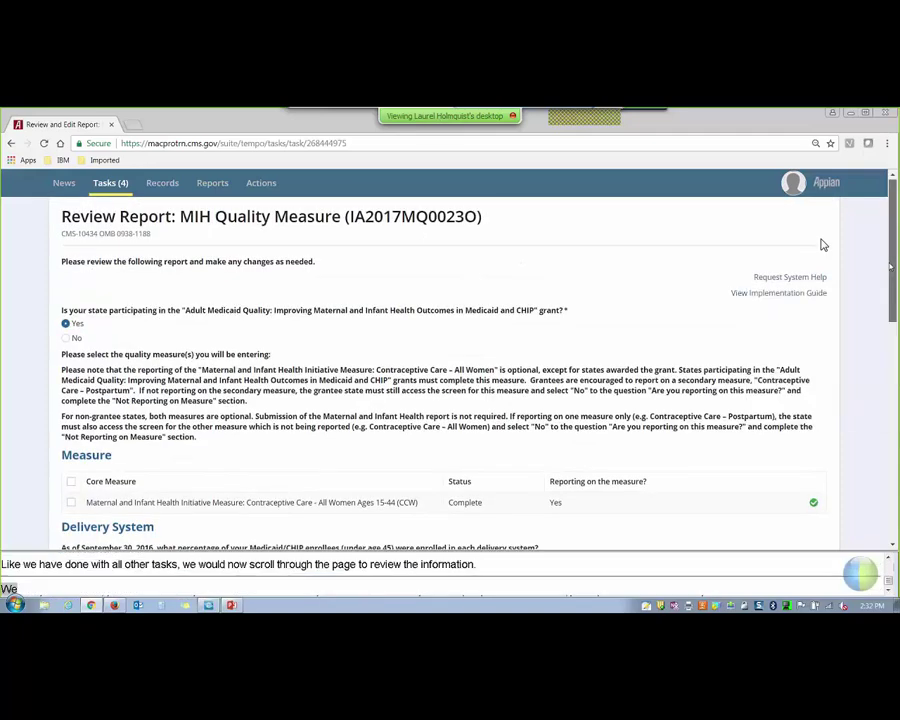
scroll(822, 244, "down", 10)
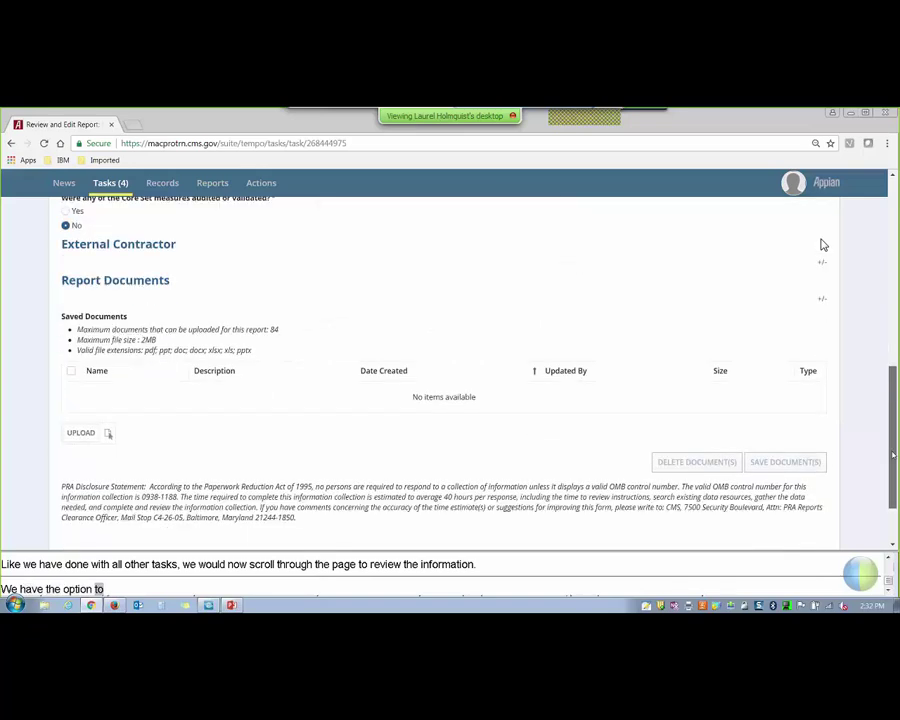
scroll(822, 244, "down", 2)
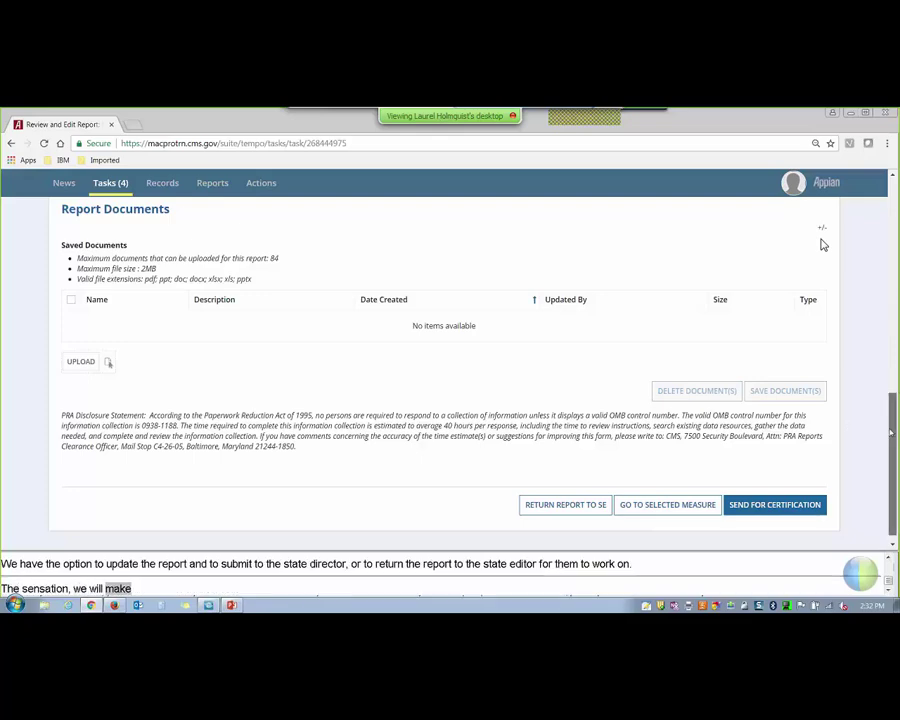
- Select the Contraceptive Care - All Women Ages 15-44 (CCW) core measure and go to the selected measure
scroll(822, 244, "up", 4)
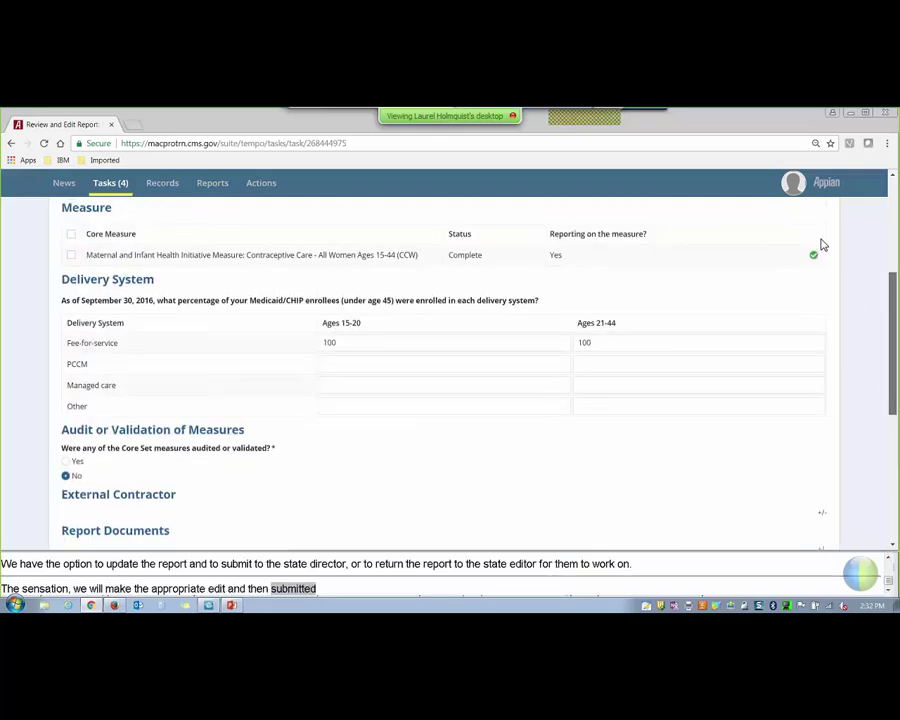
scroll(822, 244, "up", 1)
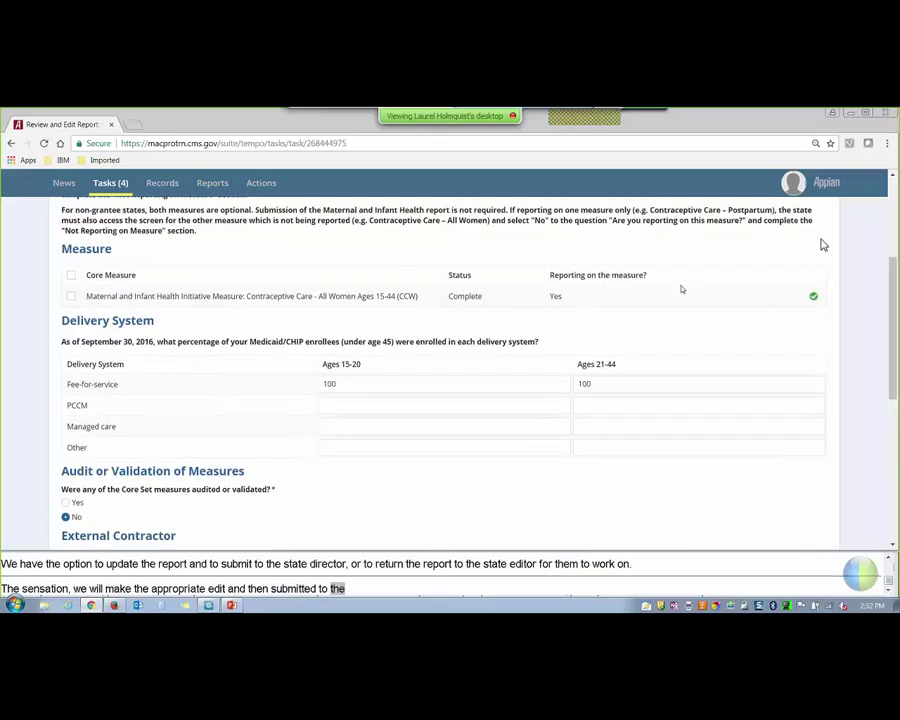
left_click(71, 297)
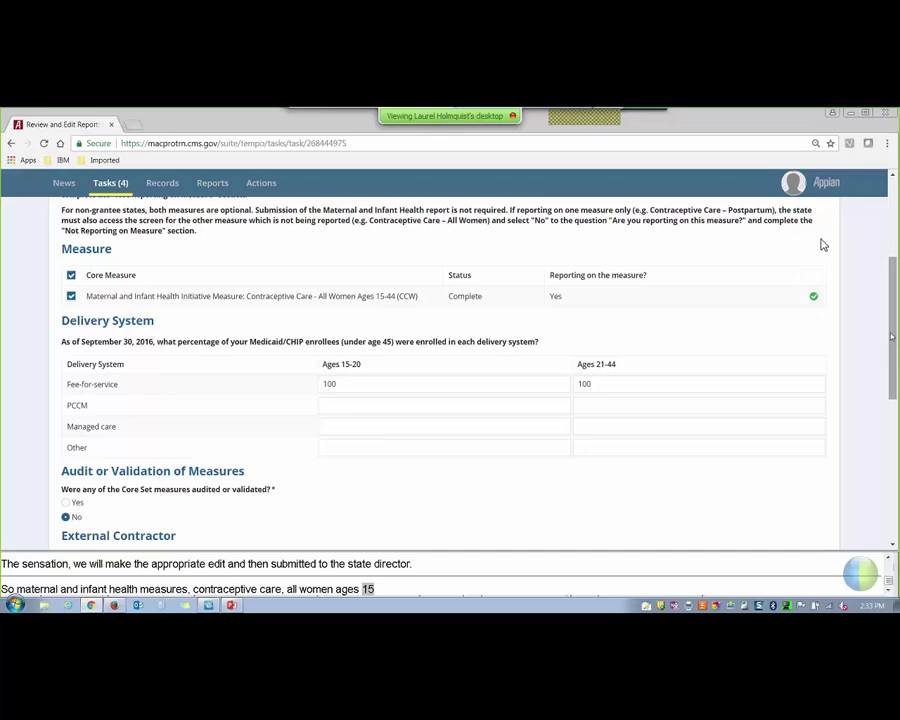
scroll(822, 245, "down", 5)
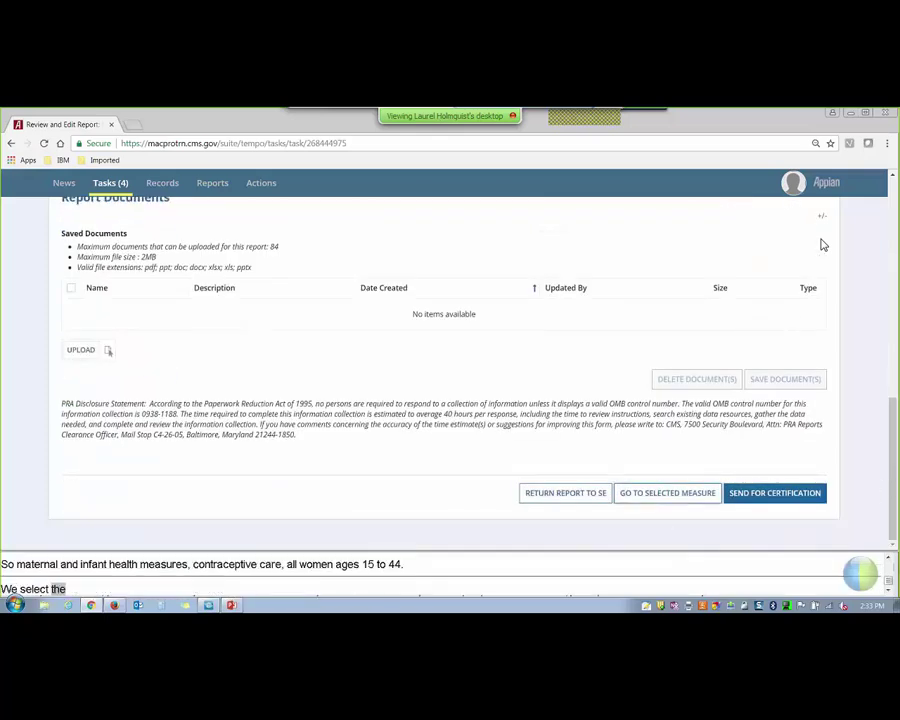
left_click(664, 497)
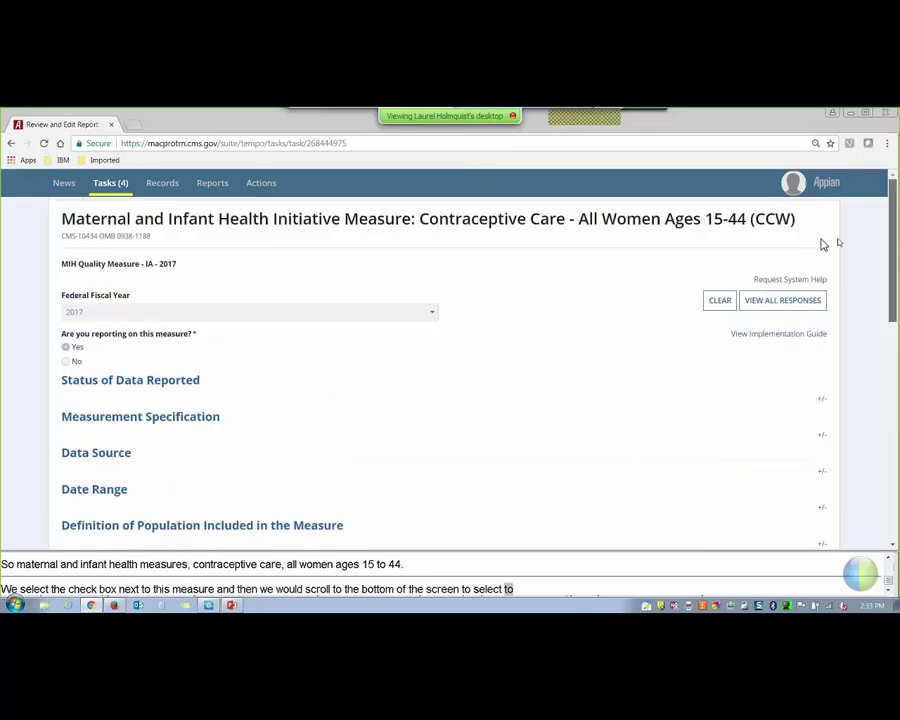
- Expand all responses of the CCW measure and set the status of the data being reported to Provisional
left_click(762, 310)
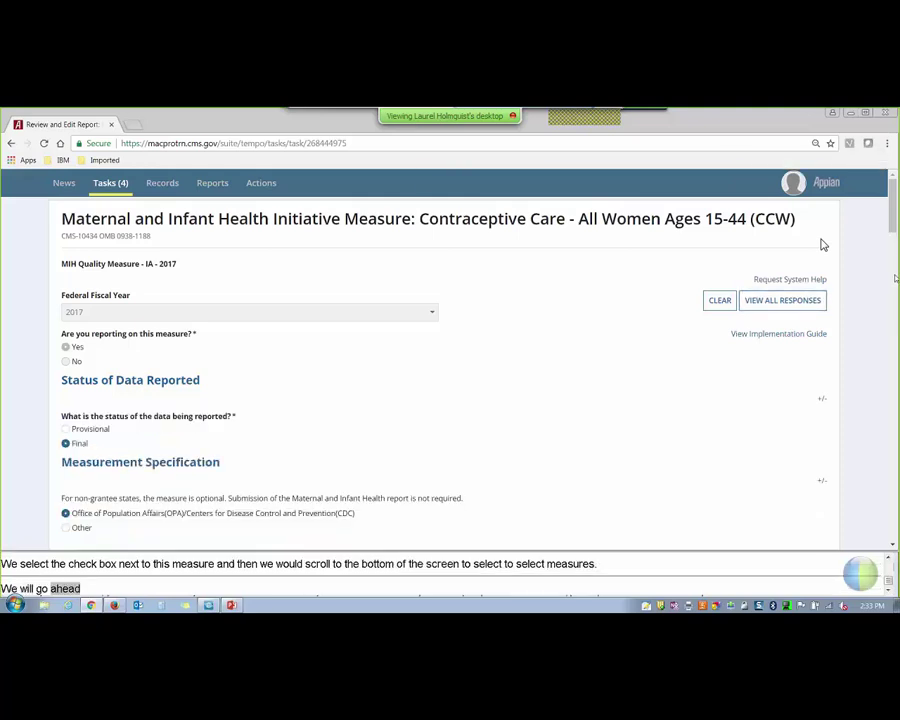
scroll(822, 244, "down", 3)
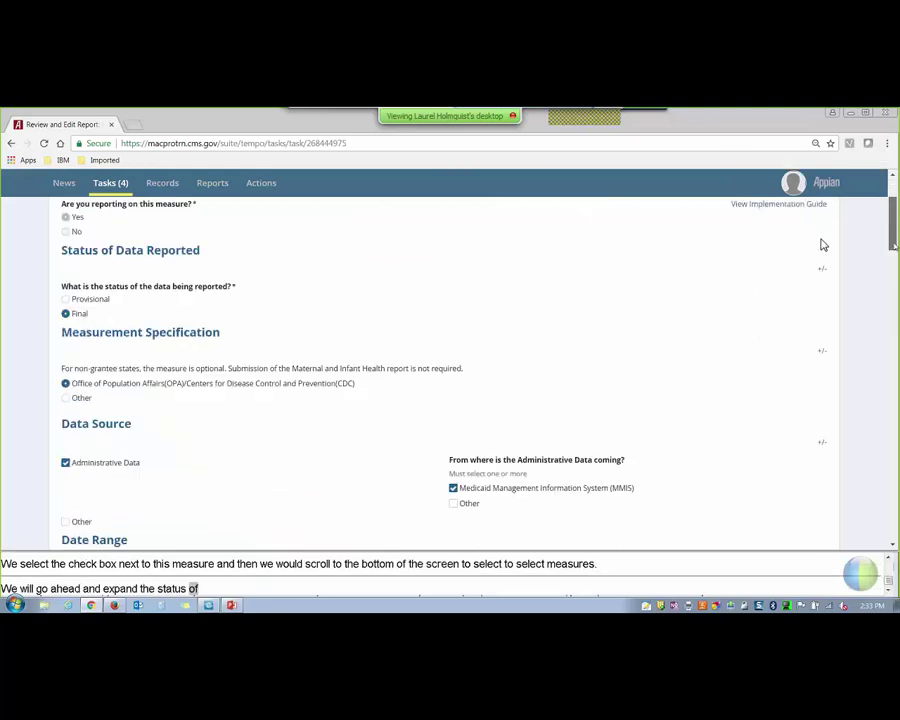
scroll(822, 244, "down", 1)
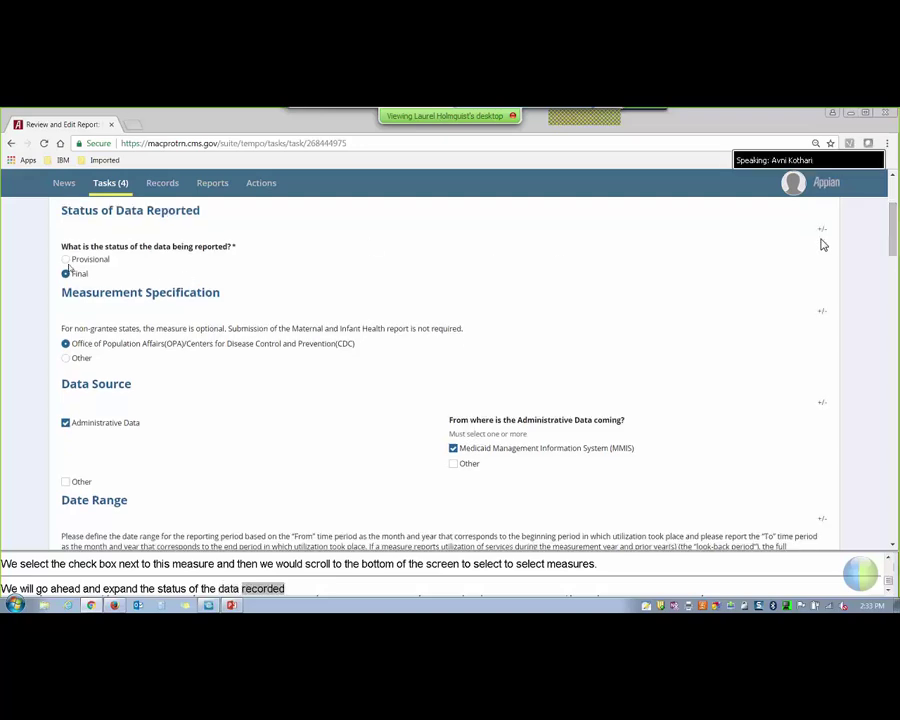
left_click(66, 260)
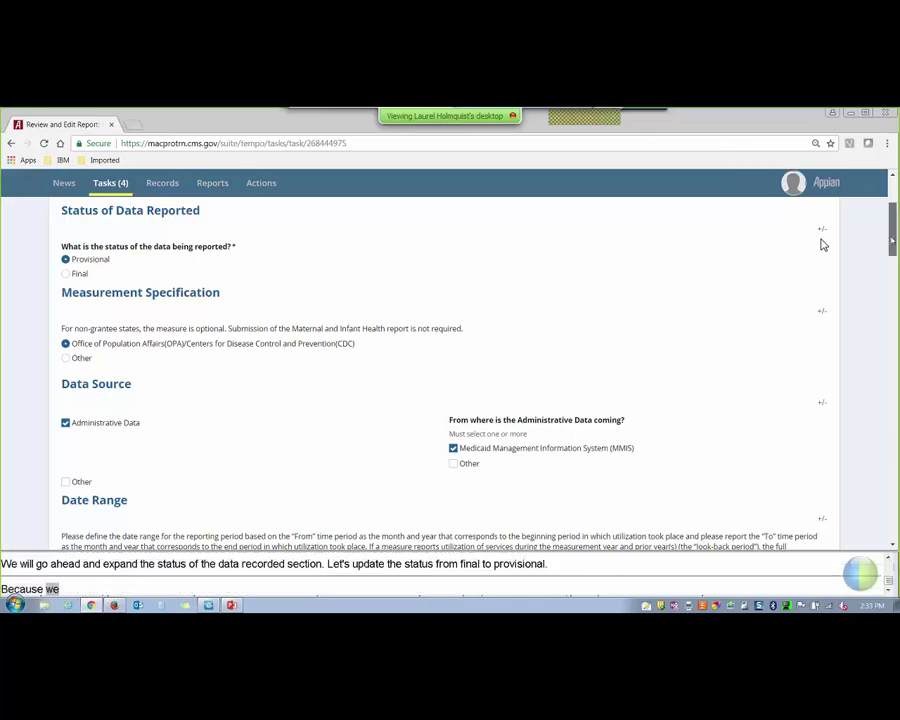
- Answer Yes to validating the core measure data at this time and save the CCW measure
scroll(883, 525, "down", 15)
scroll(822, 245, "down", 2)
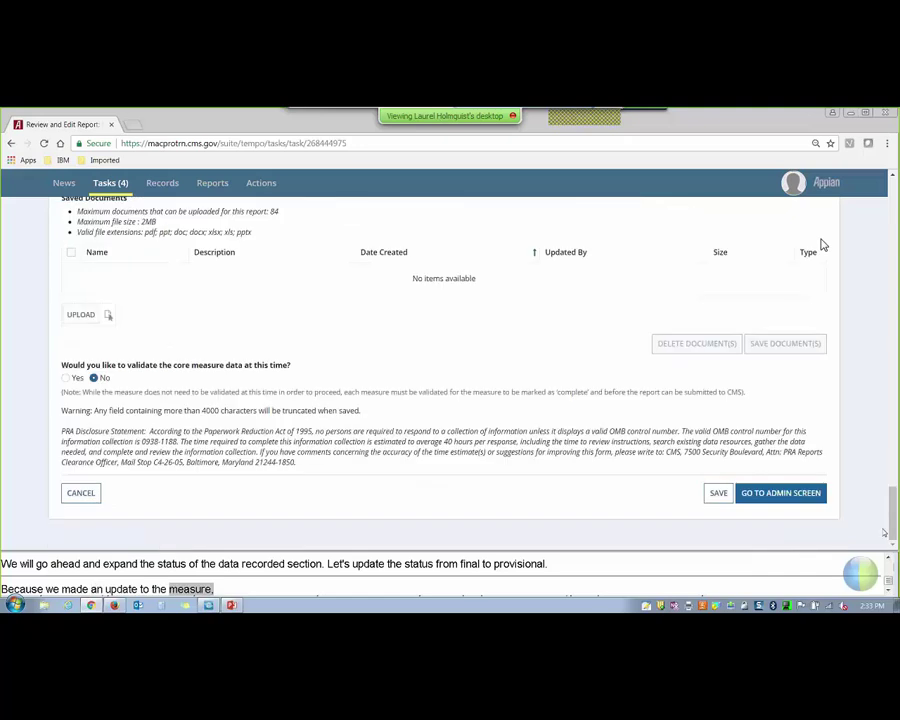
left_click(65, 378)
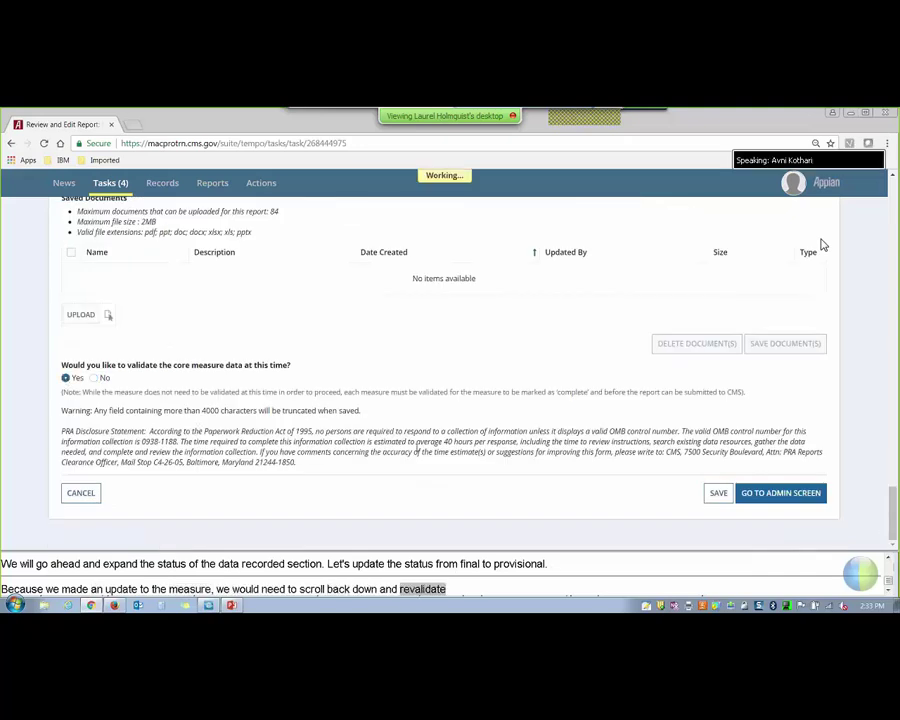
left_click(713, 503)
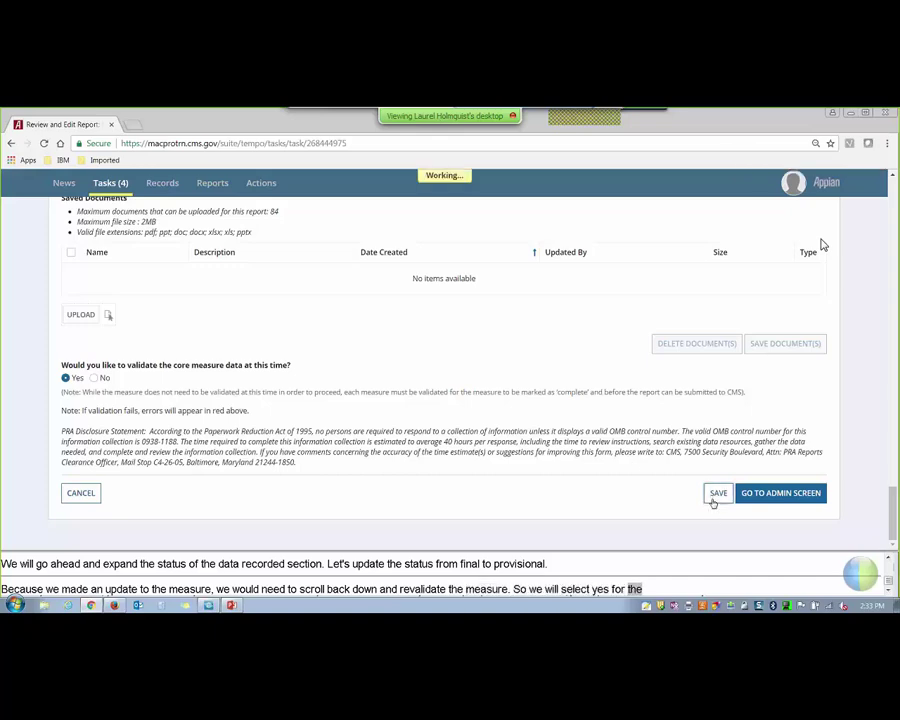
- Return from the saved CCW measure to the report's admin screen
scroll(818, 243, "down", 5)
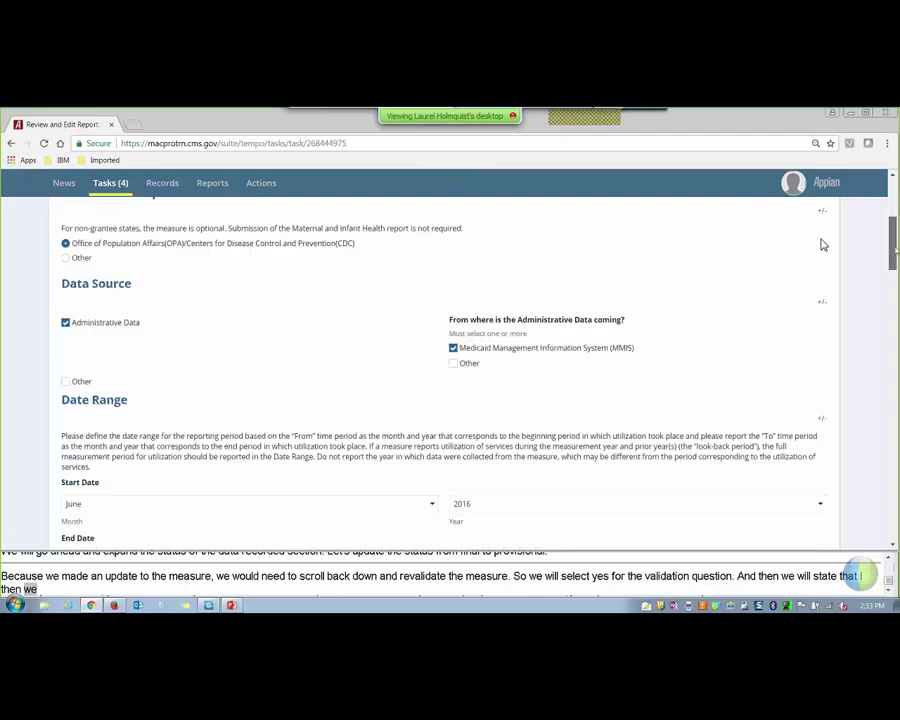
scroll(823, 244, "down", 4)
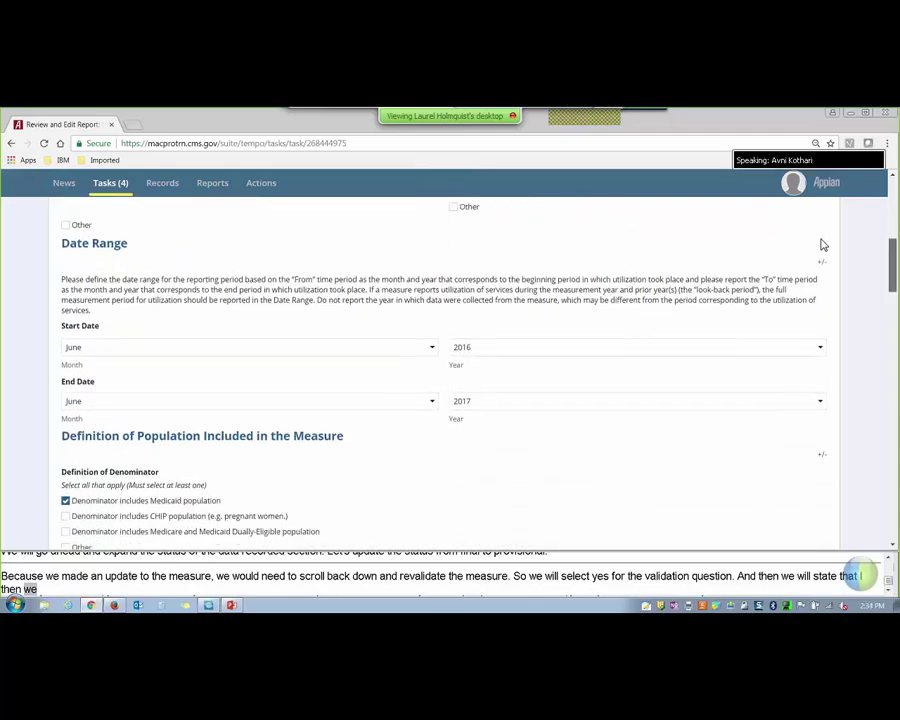
scroll(823, 244, "down", 8)
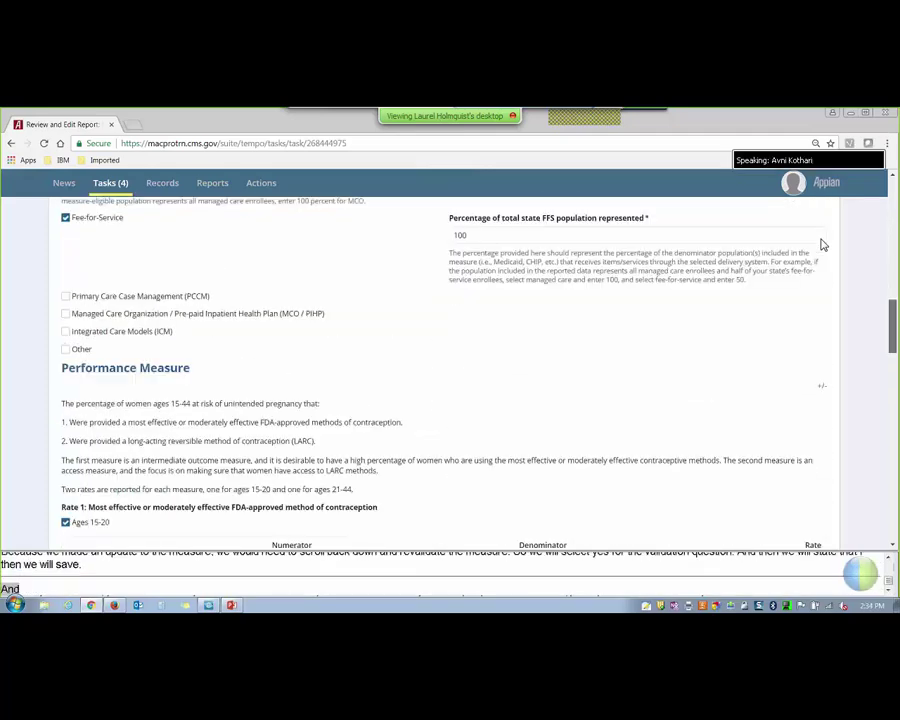
scroll(823, 244, "down", 10)
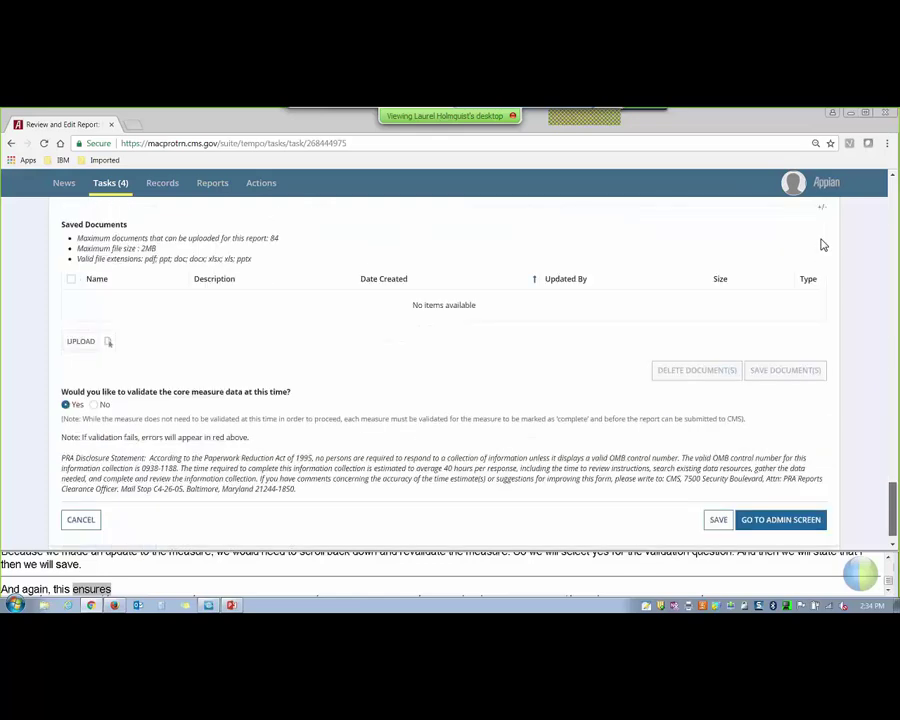
left_click(766, 498)
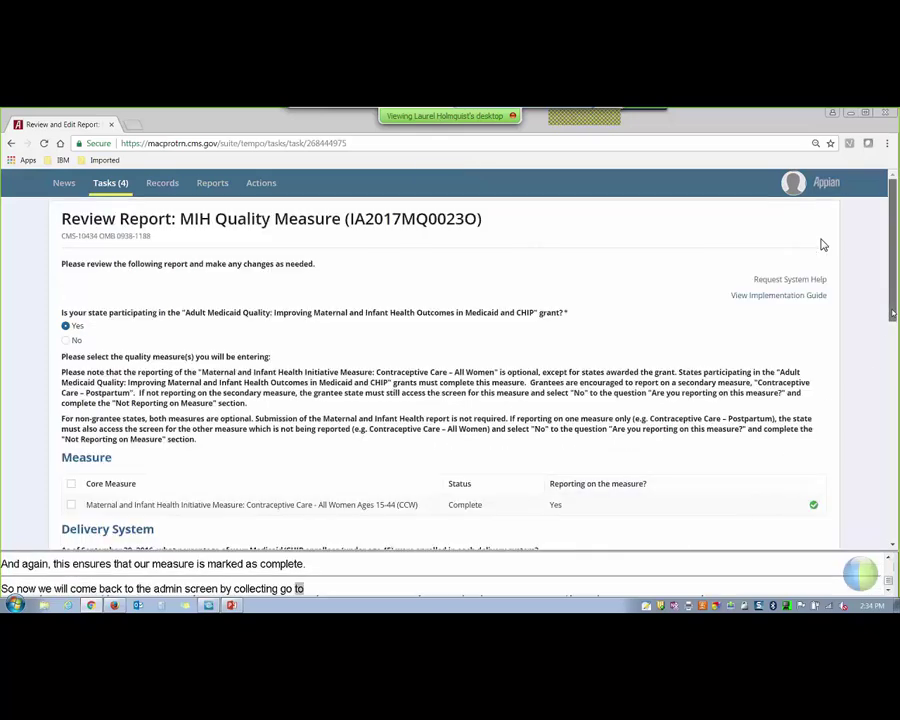
- Send the reviewed MIH Quality Measure report for certification
scroll(822, 245, "down", 3)
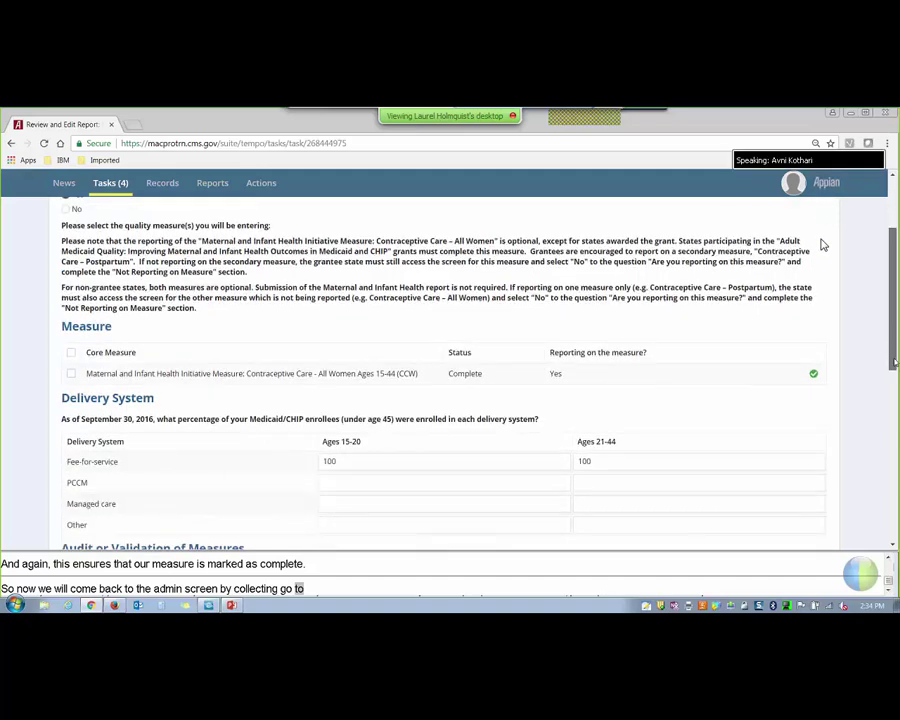
scroll(822, 245, "down", 5)
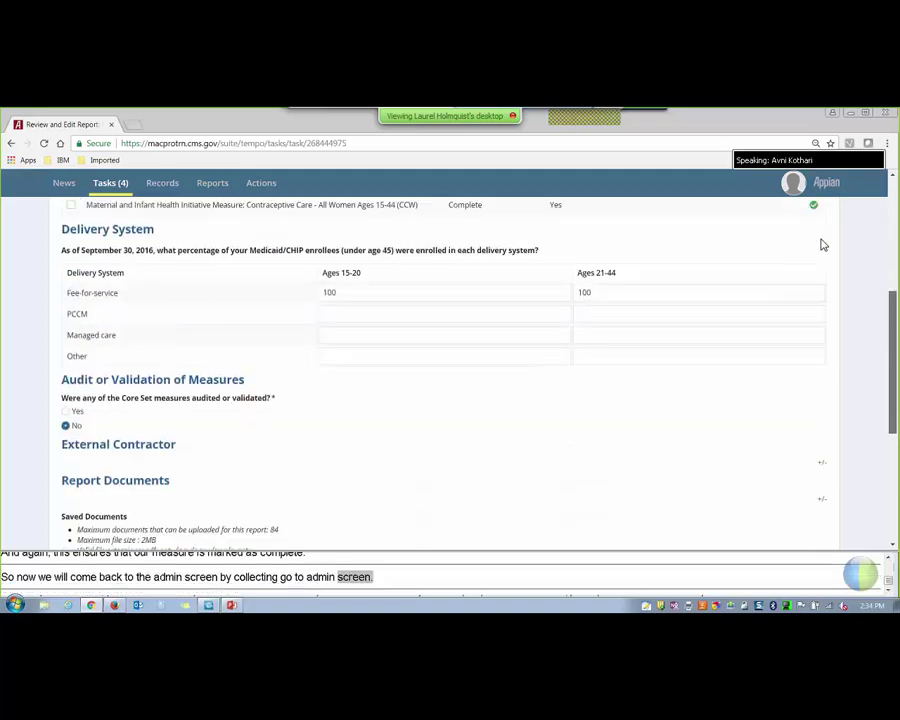
scroll(822, 245, "down", 4)
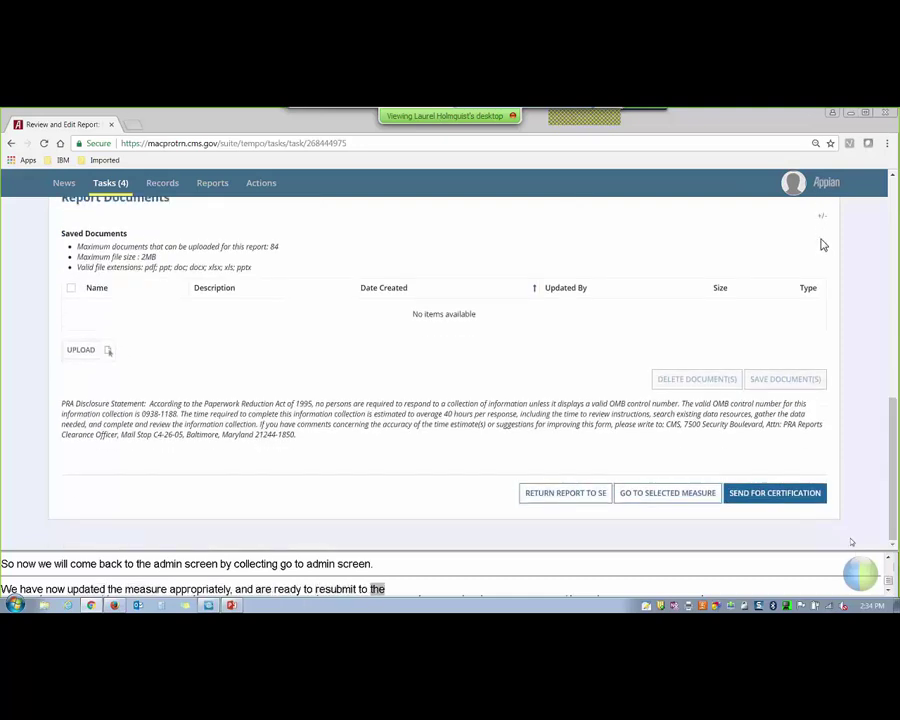
left_click(775, 498)
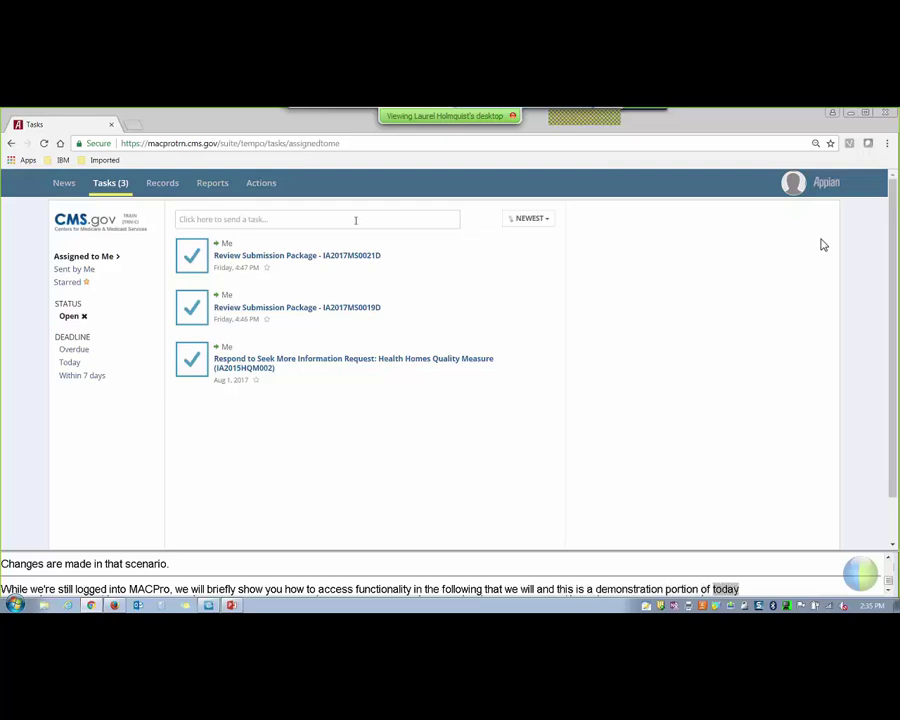
- Open the 2017 IA MIH Quality Measure record (IA2017MQ0023O) among the Maternal and Infant Health Quality Measures records
left_click(160, 186)
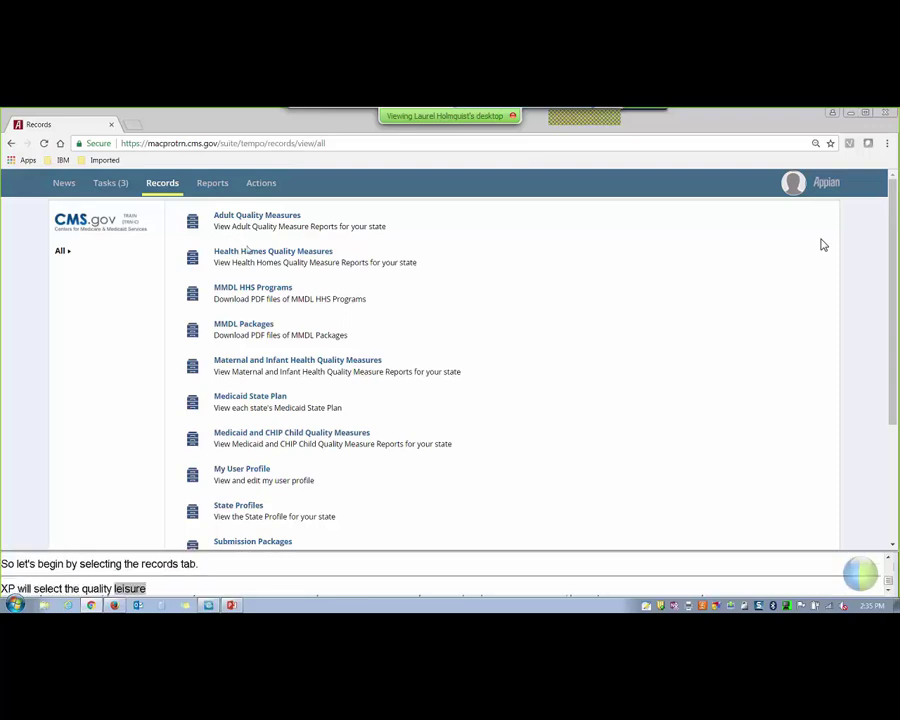
left_click(284, 364)
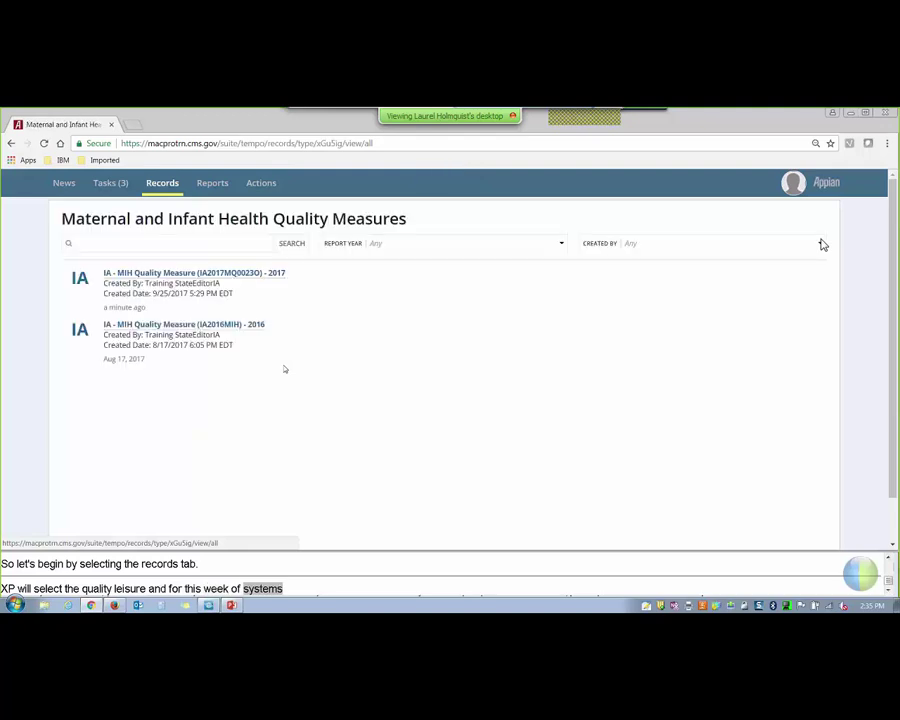
left_click(251, 275)
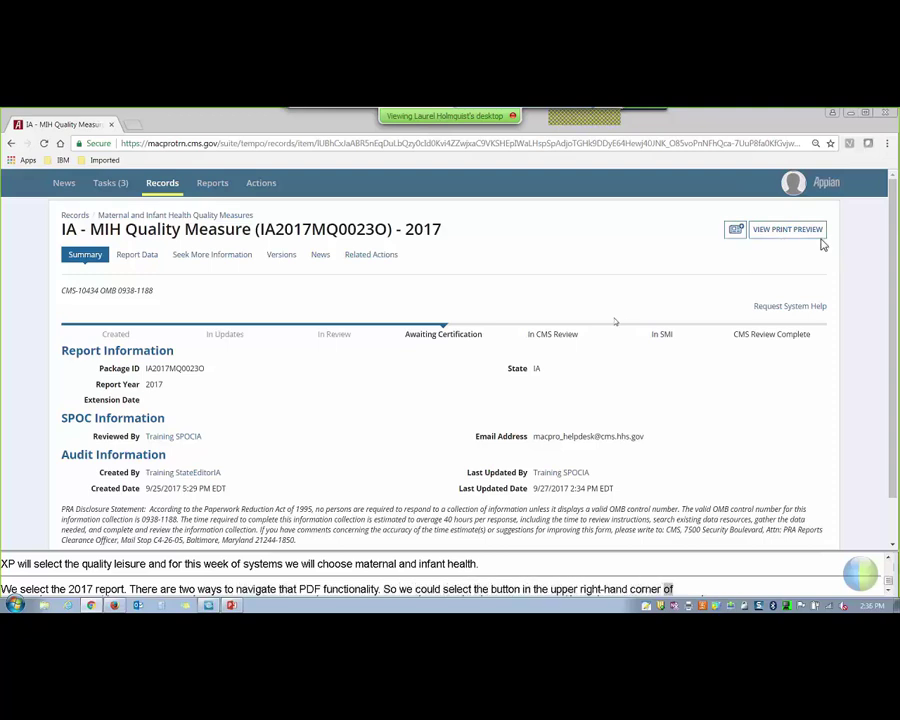
- Generate the consolidated print preview through the report's related actions and bring up the browser's print options for the page
left_click(358, 259)
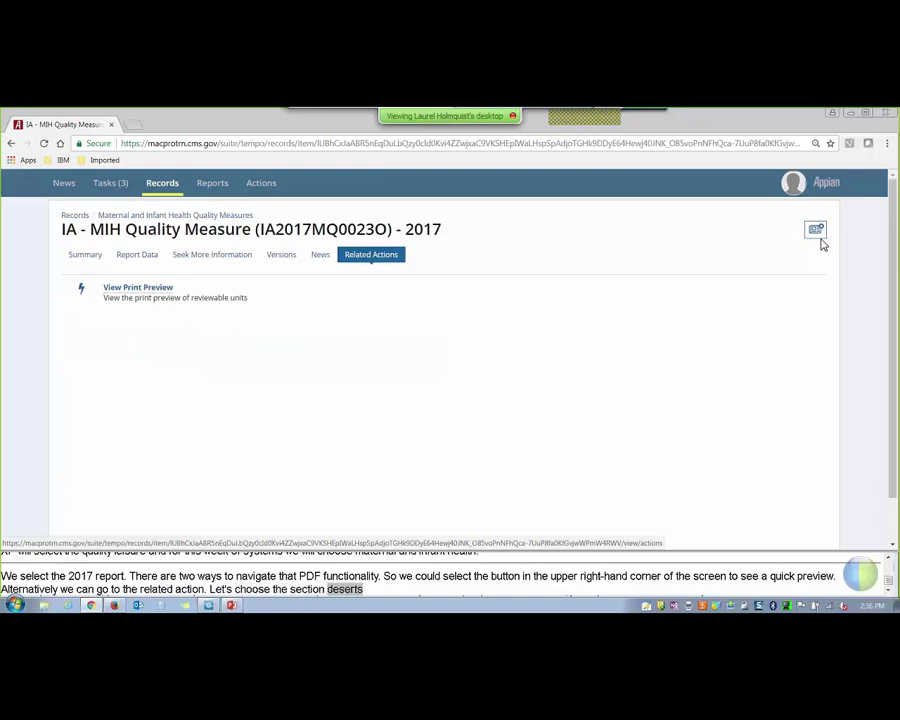
left_click(150, 287)
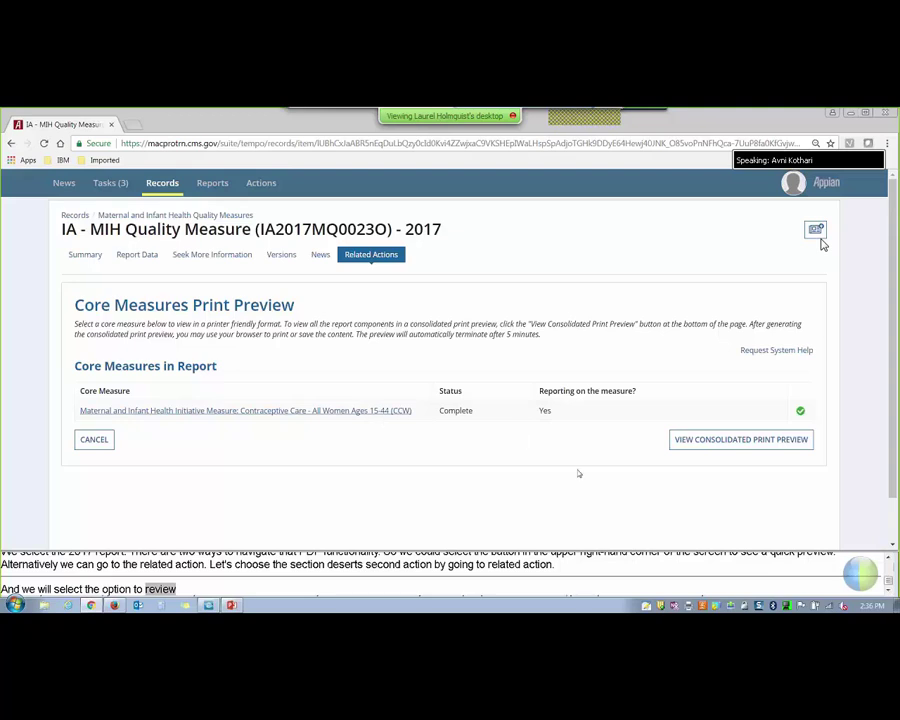
left_click(704, 449)
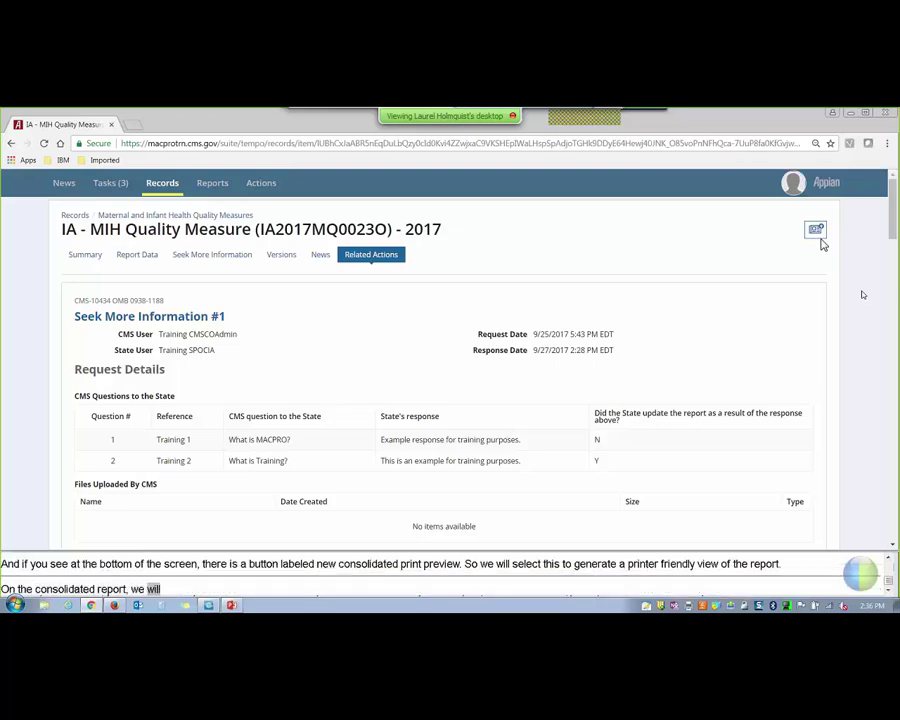
right_click(689, 269)
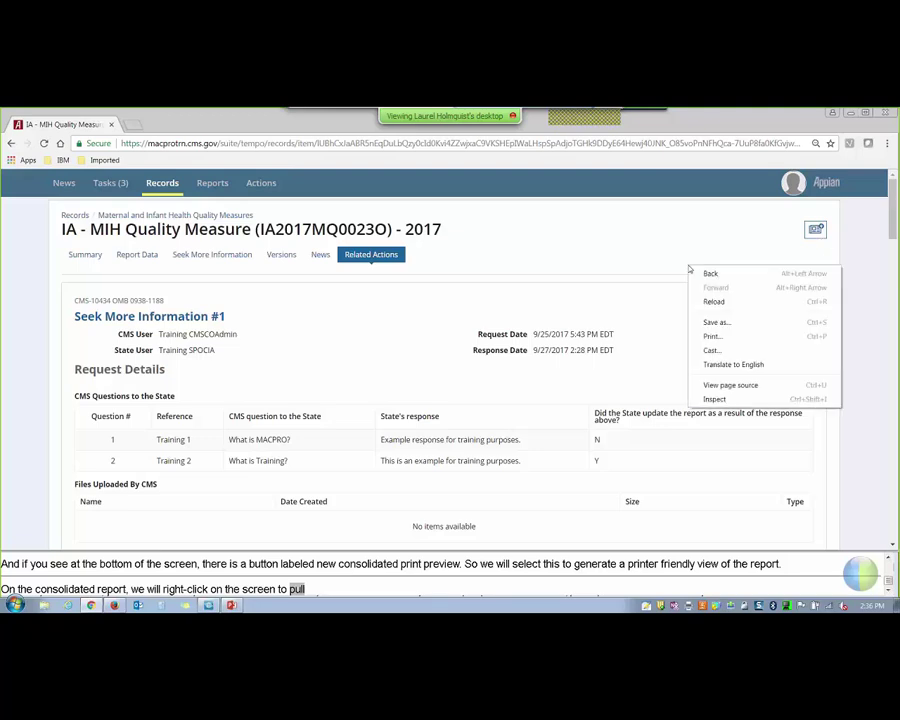